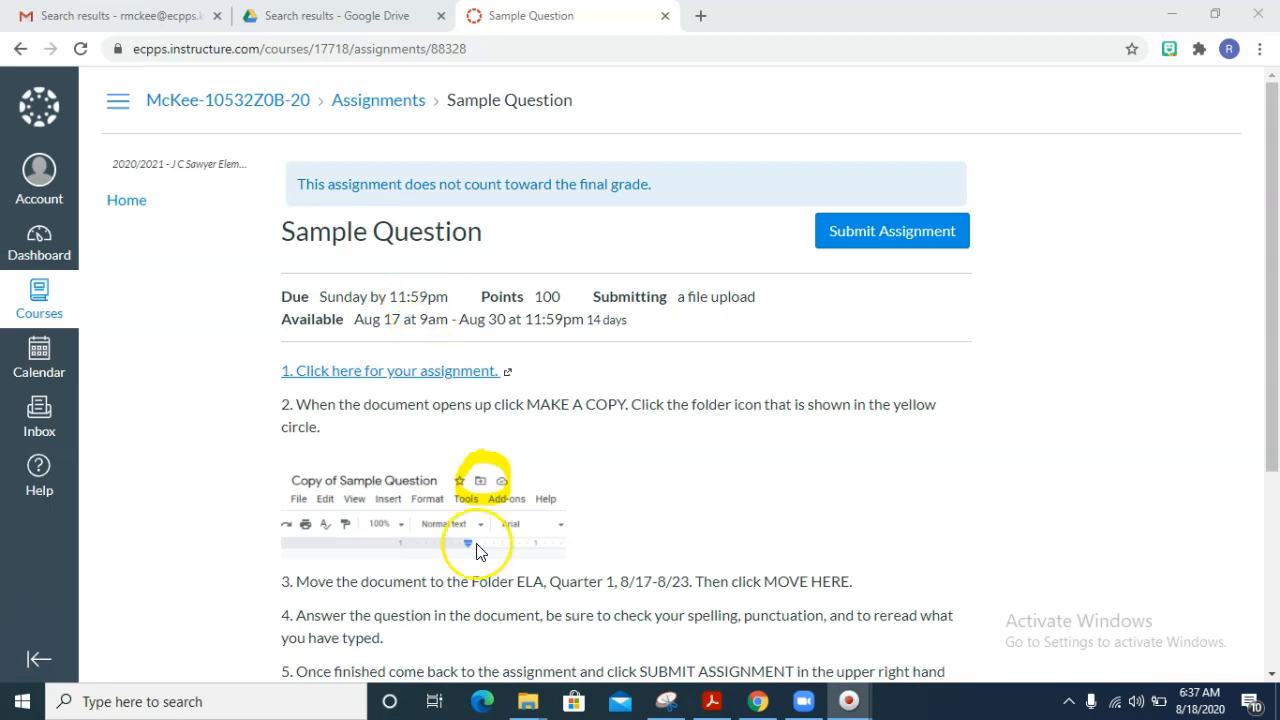
- Review the Sample Question instructions and open the linked assignment document from instruction 1
scroll(476, 551, down, 3)
scroll(476, 551, up, 1)
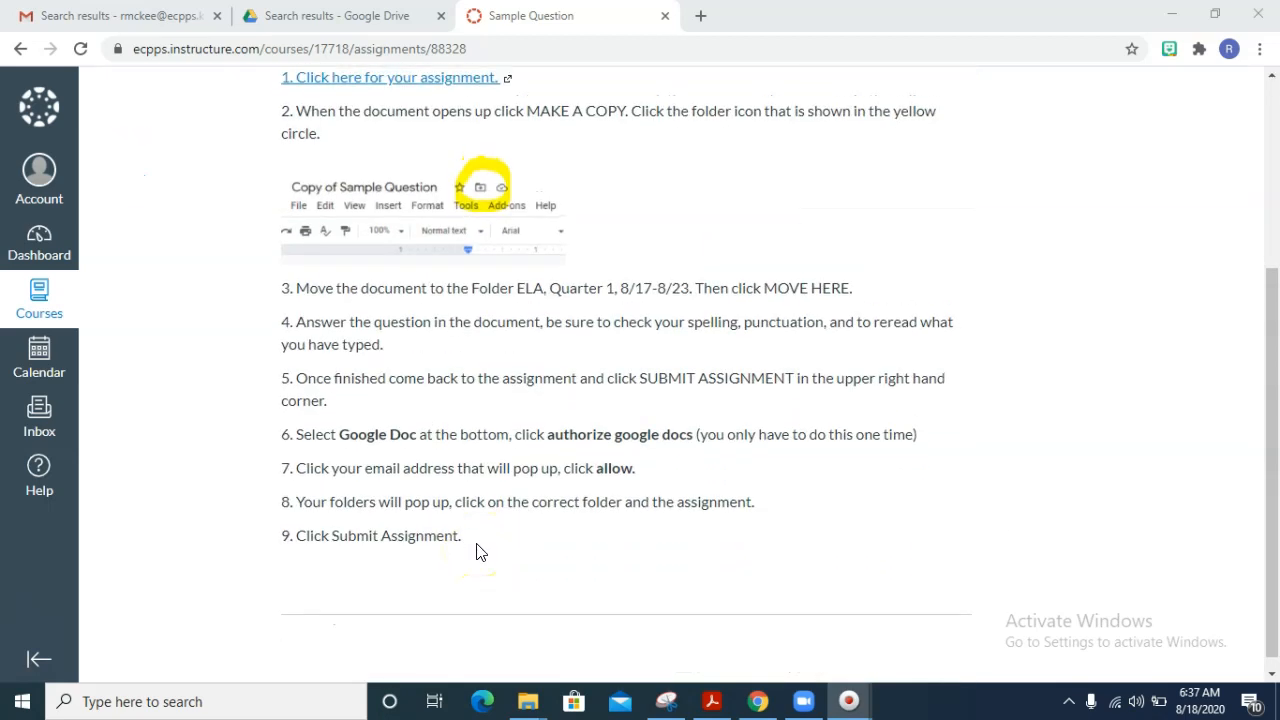
scroll(476, 551, down, 1)
scroll(476, 551, up, 1)
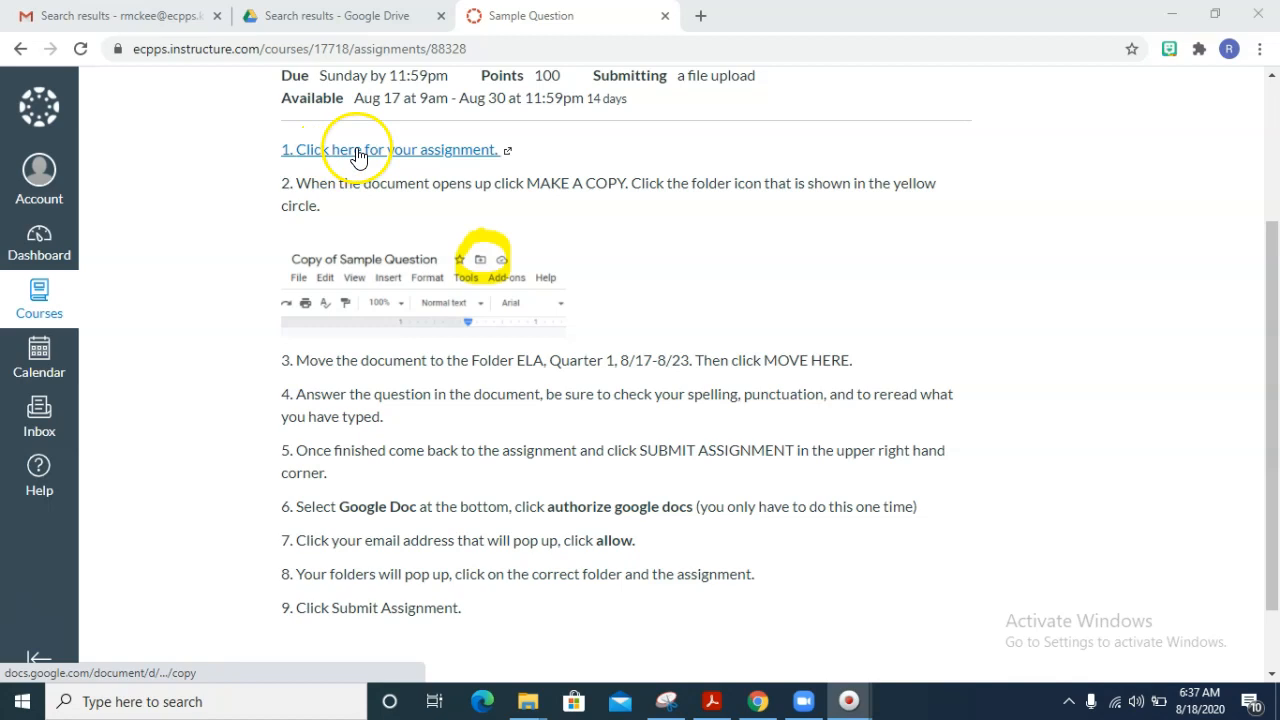
click(415, 160)
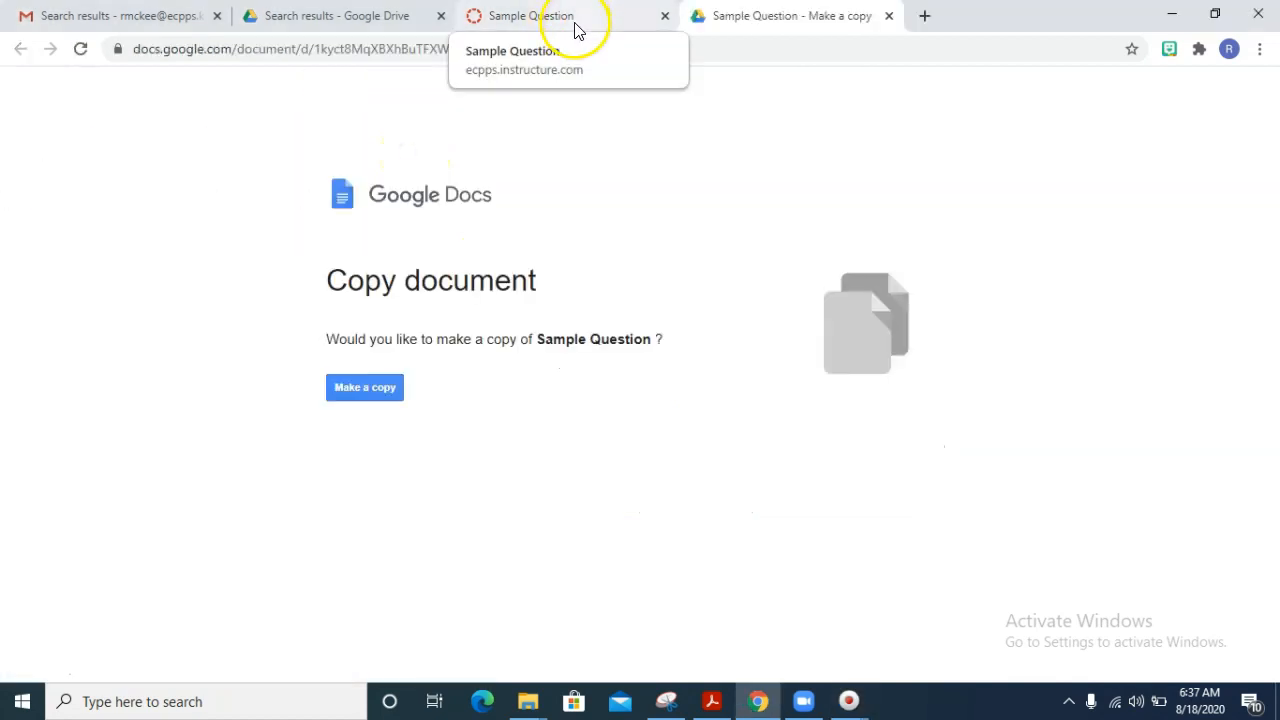
- Recheck the assignment's copy instruction and make a copy of the Sample Question document in Google Docs
click(577, 30)
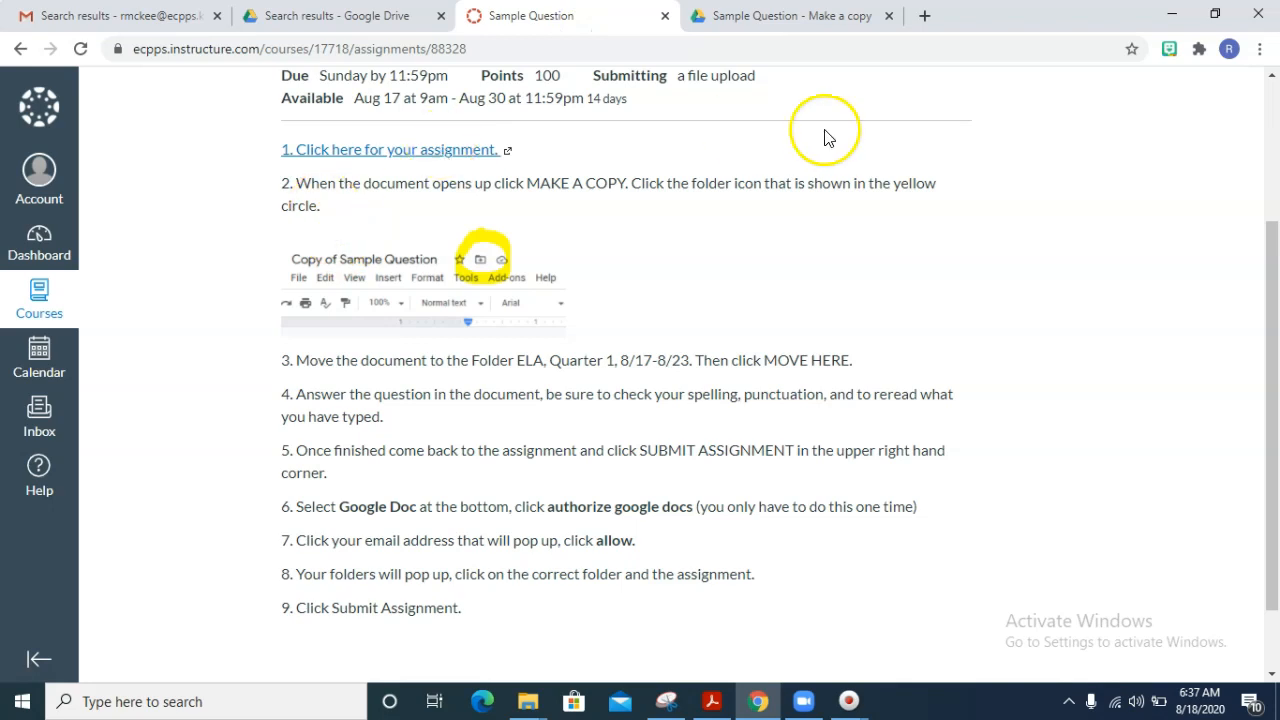
click(780, 14)
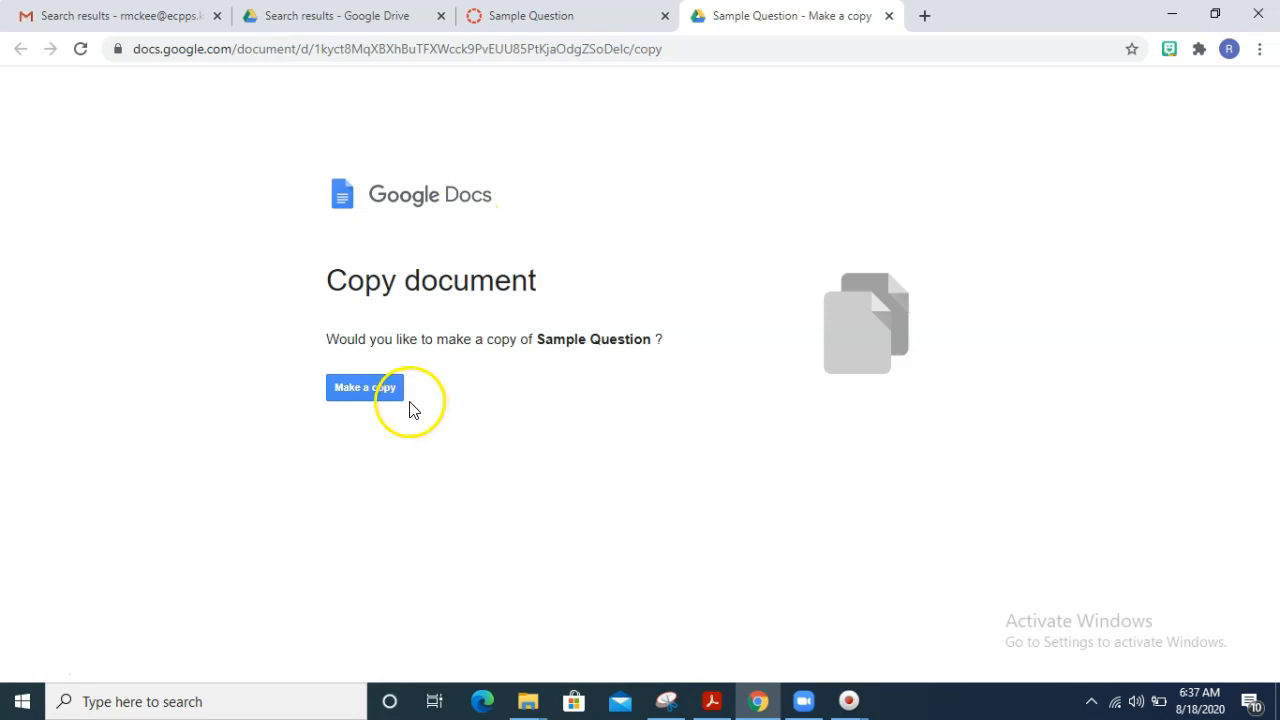
click(508, 20)
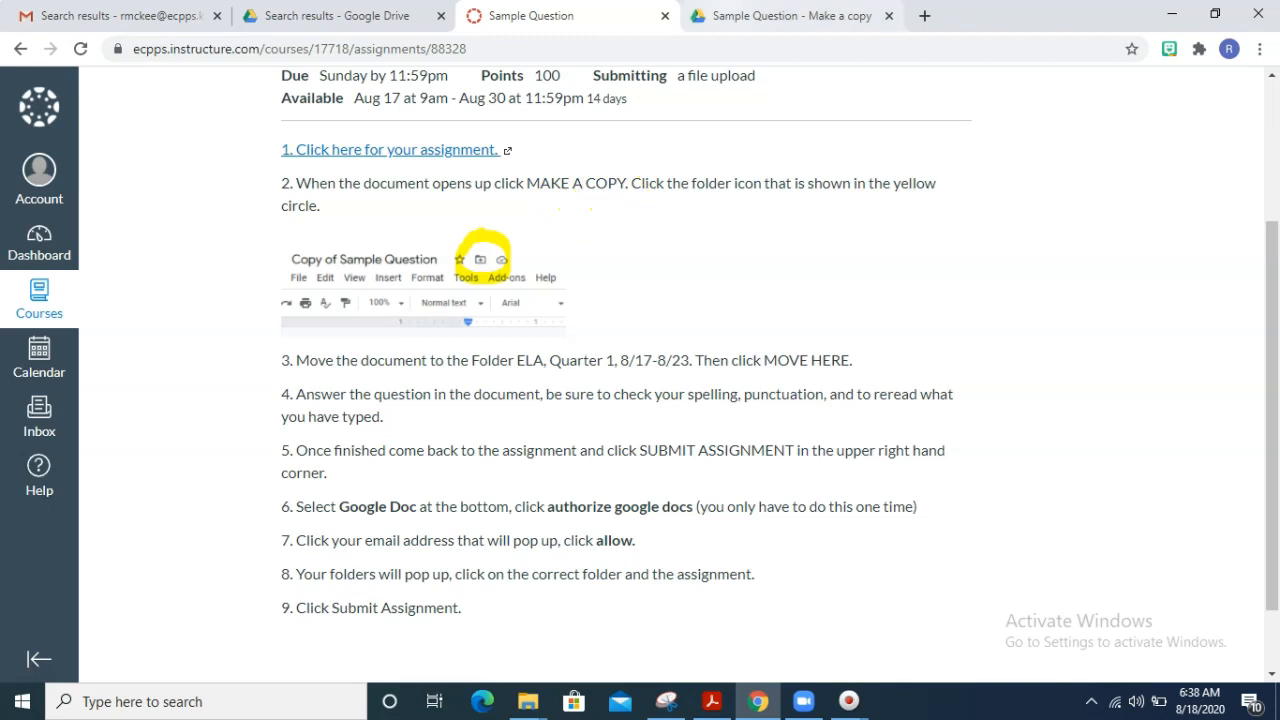
click(737, 15)
click(358, 394)
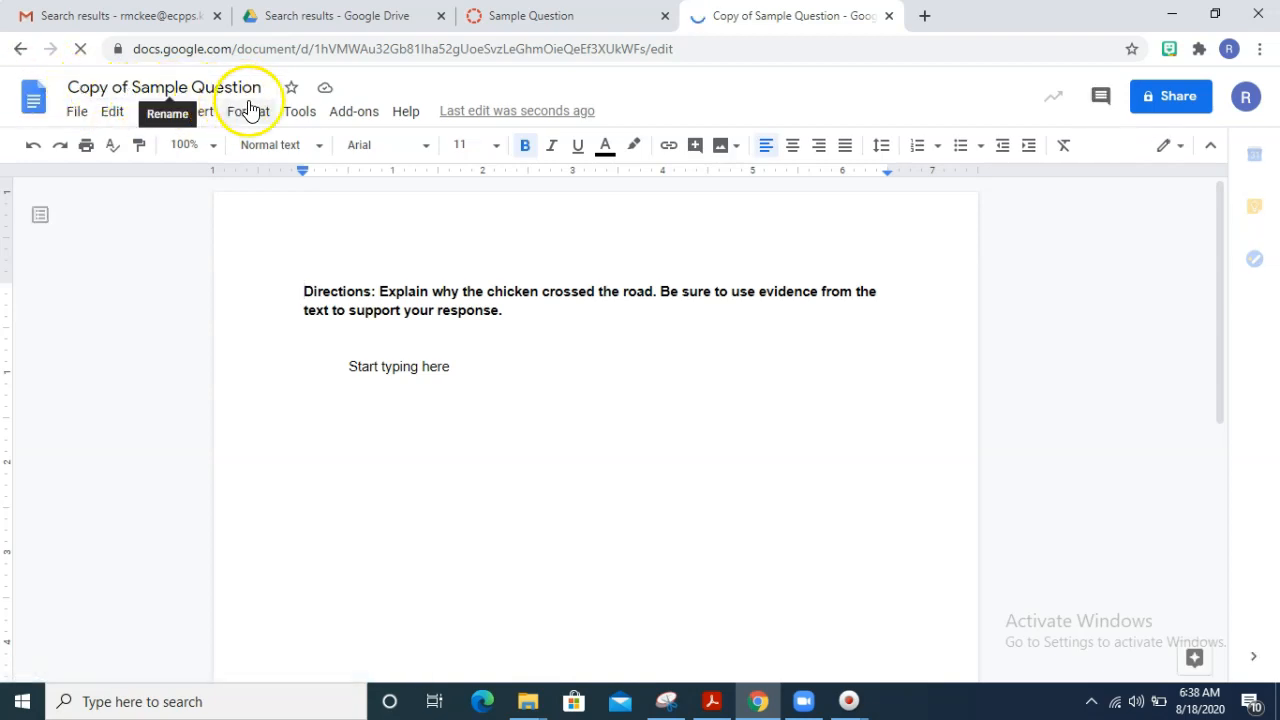
- Check the destination in the assignment instructions and move the copied document to Demo Folder > ELA > Quarter 1 > 8/17-8/23
click(565, 18)
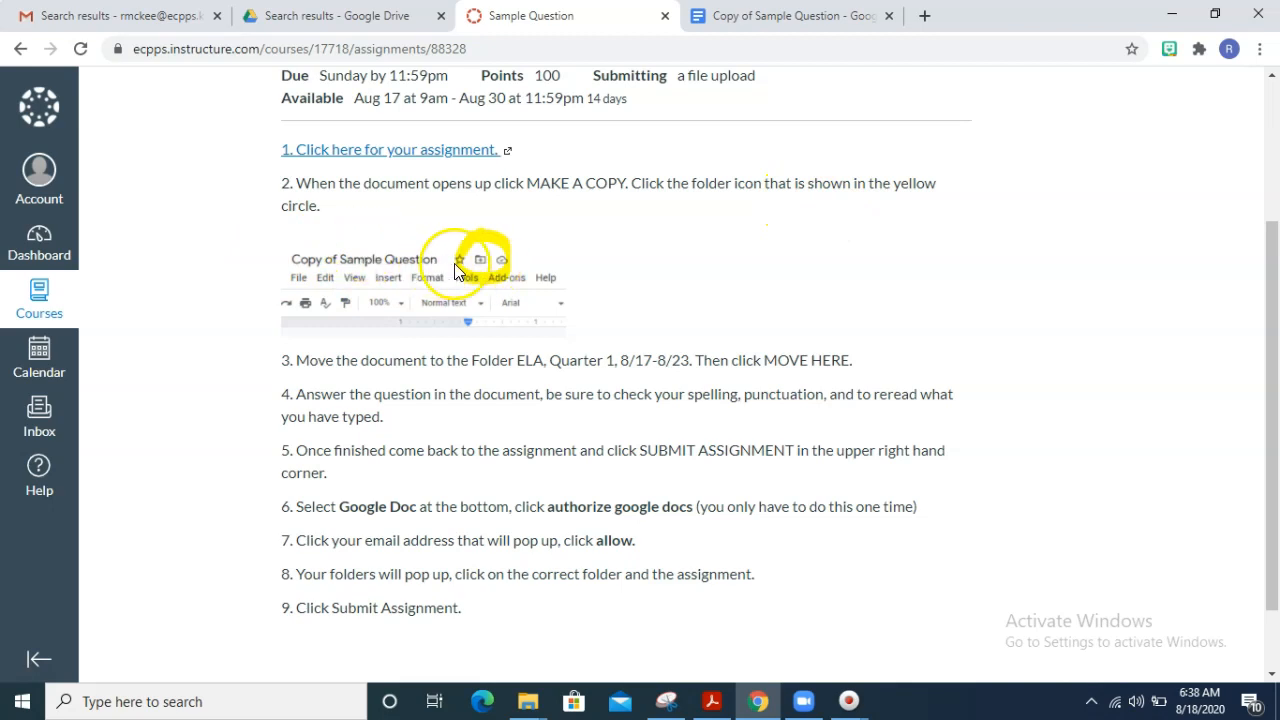
click(775, 18)
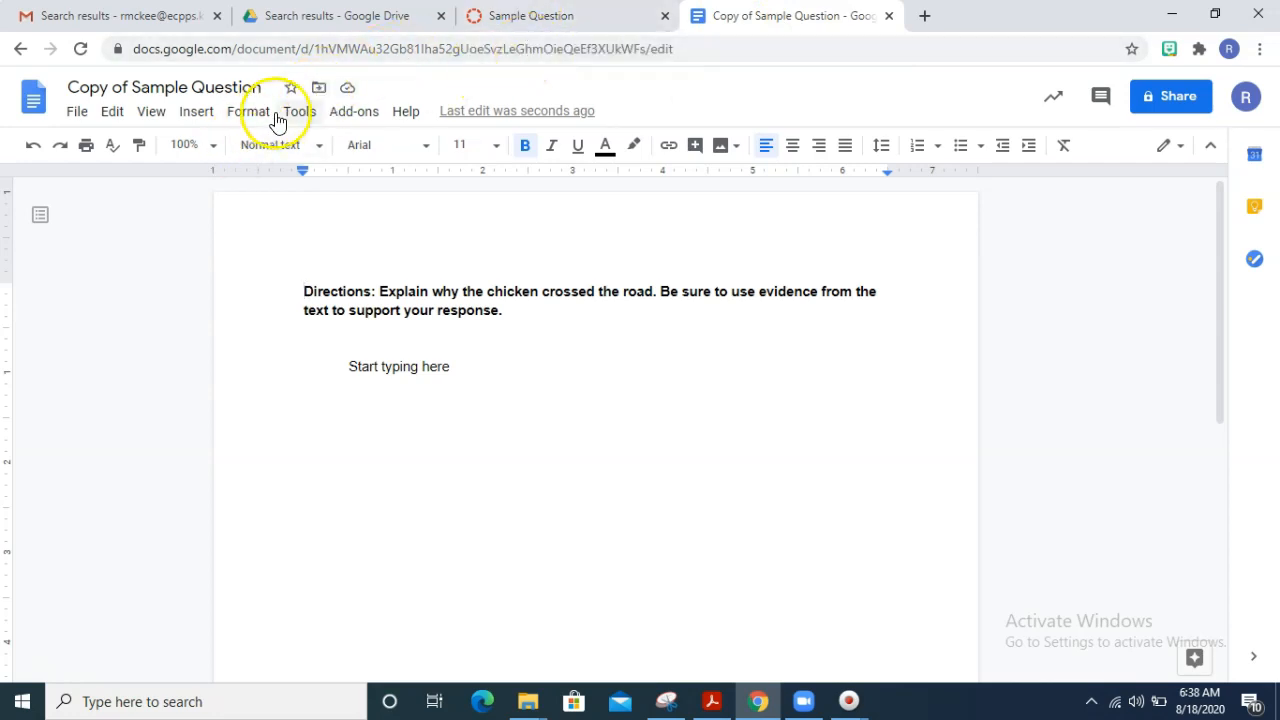
click(517, 30)
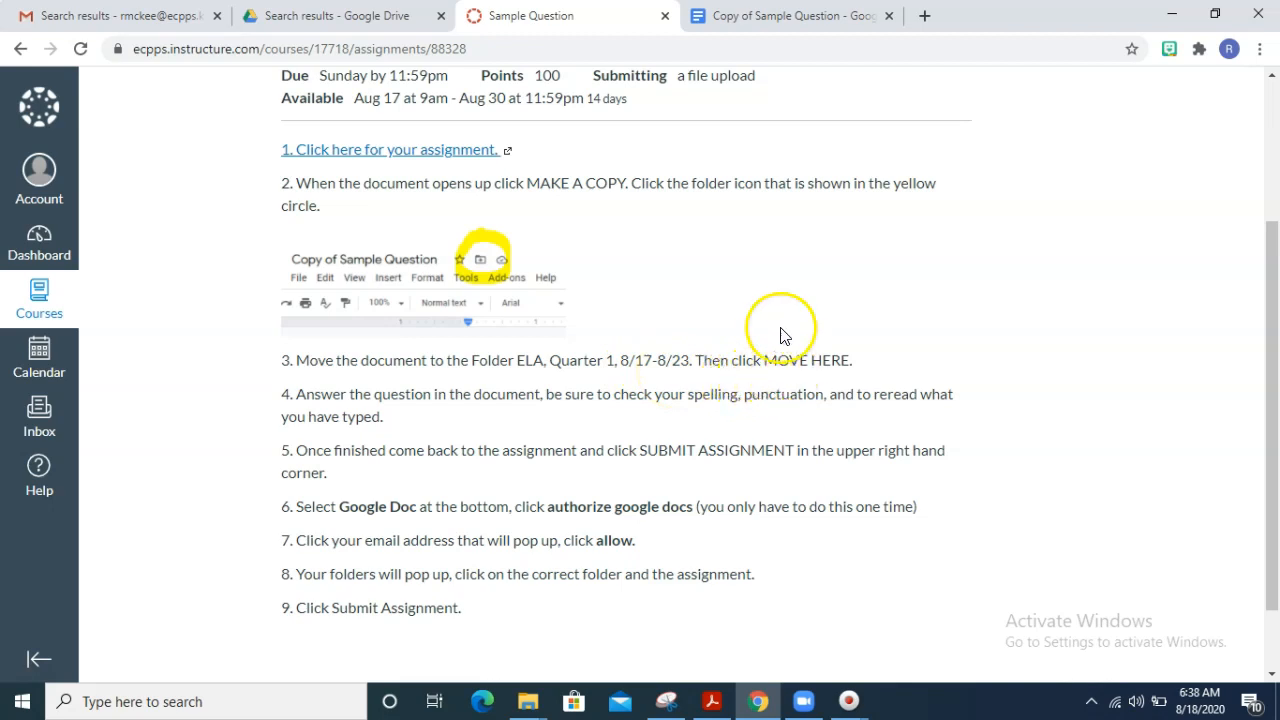
click(757, 16)
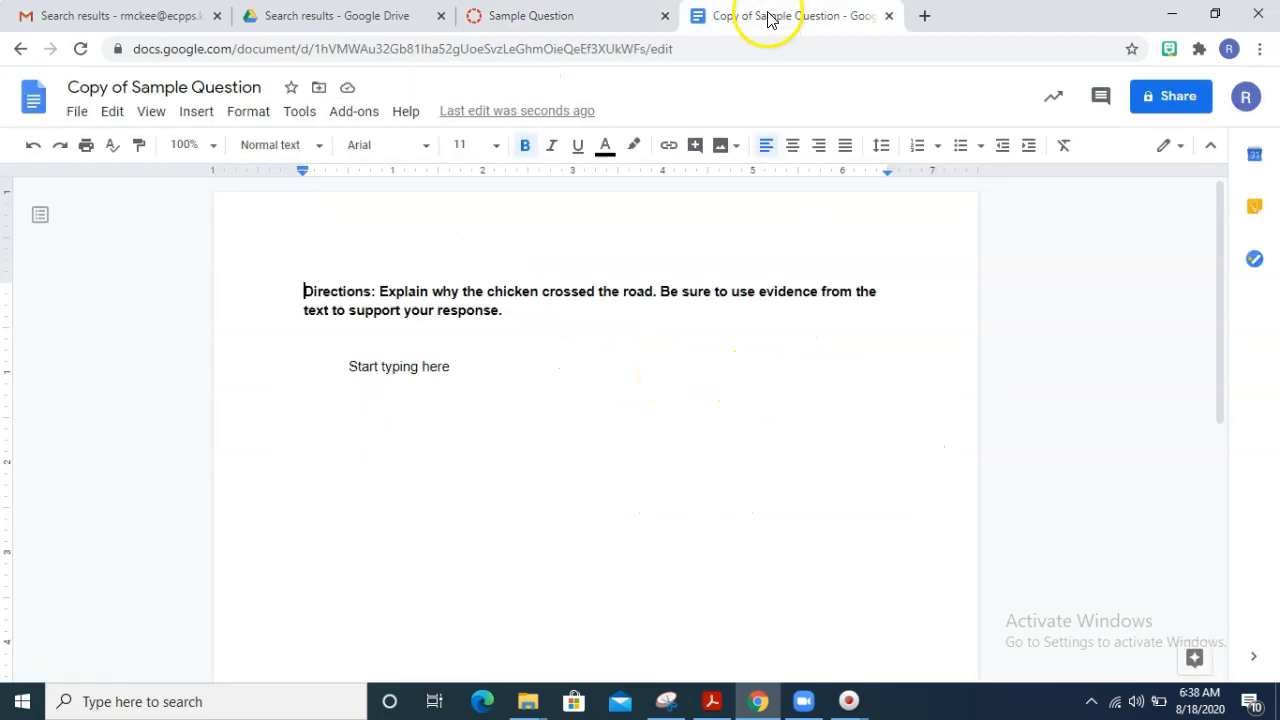
click(320, 90)
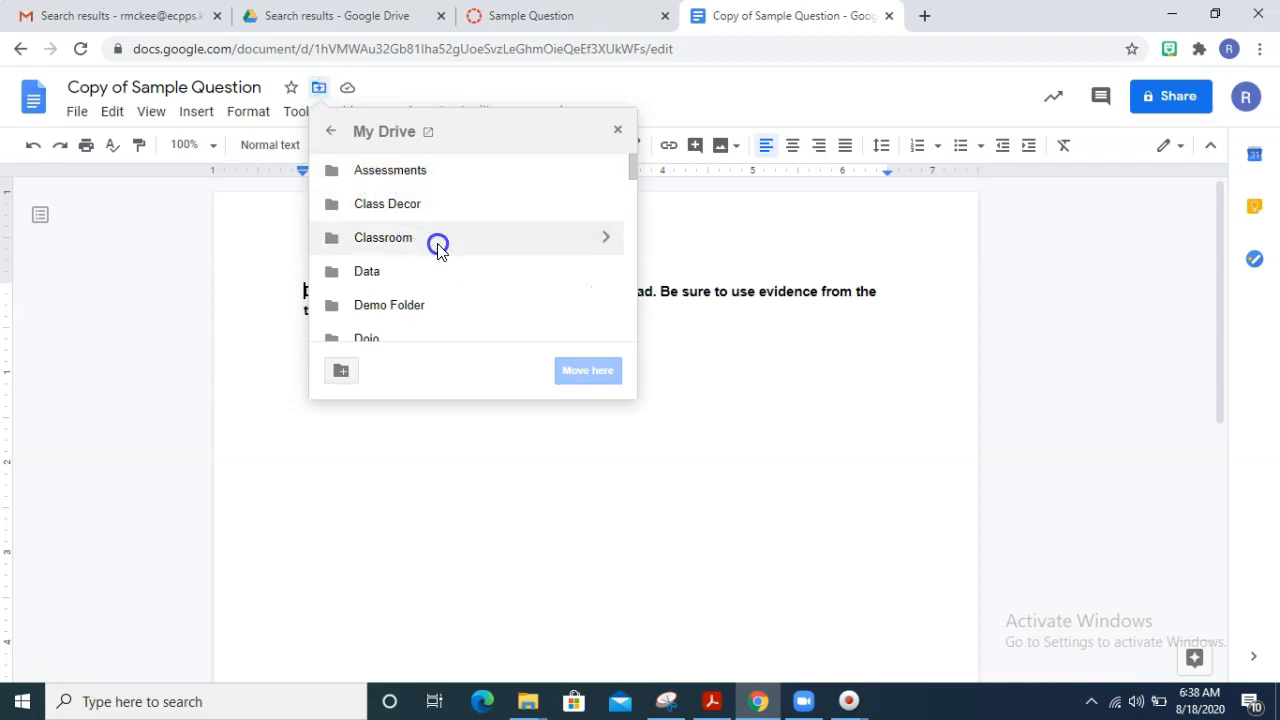
click(599, 307)
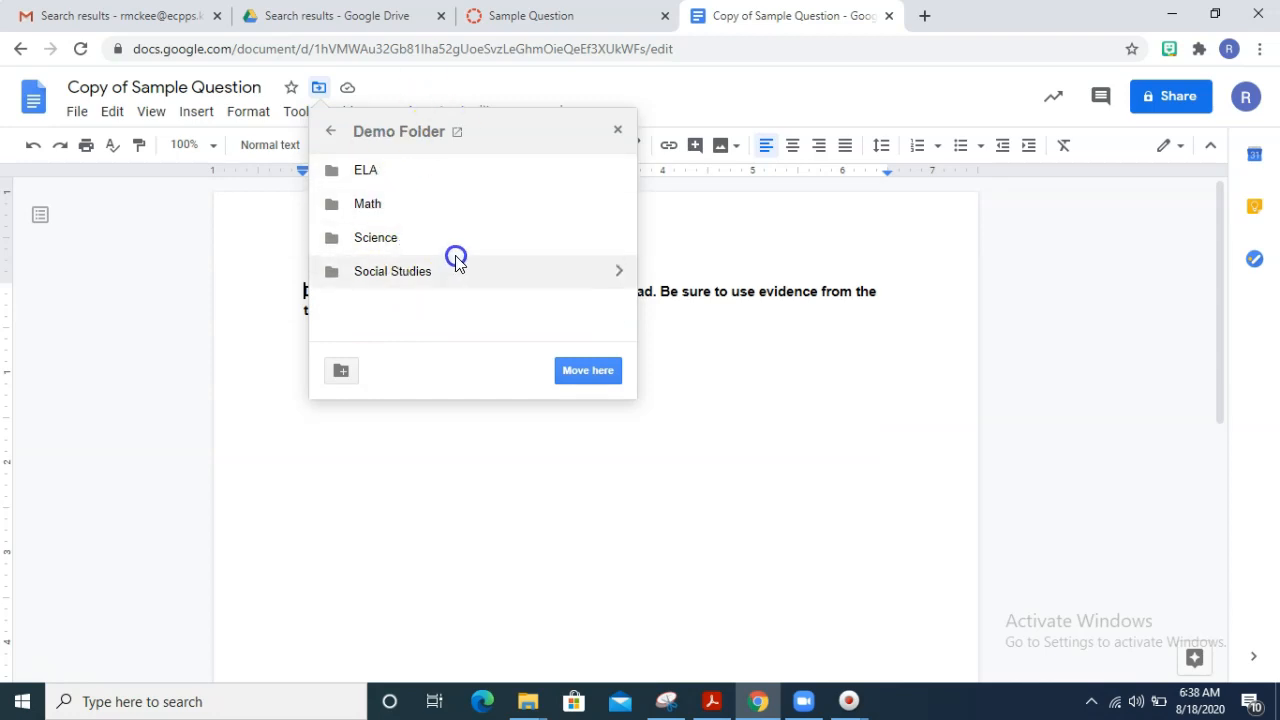
click(624, 168)
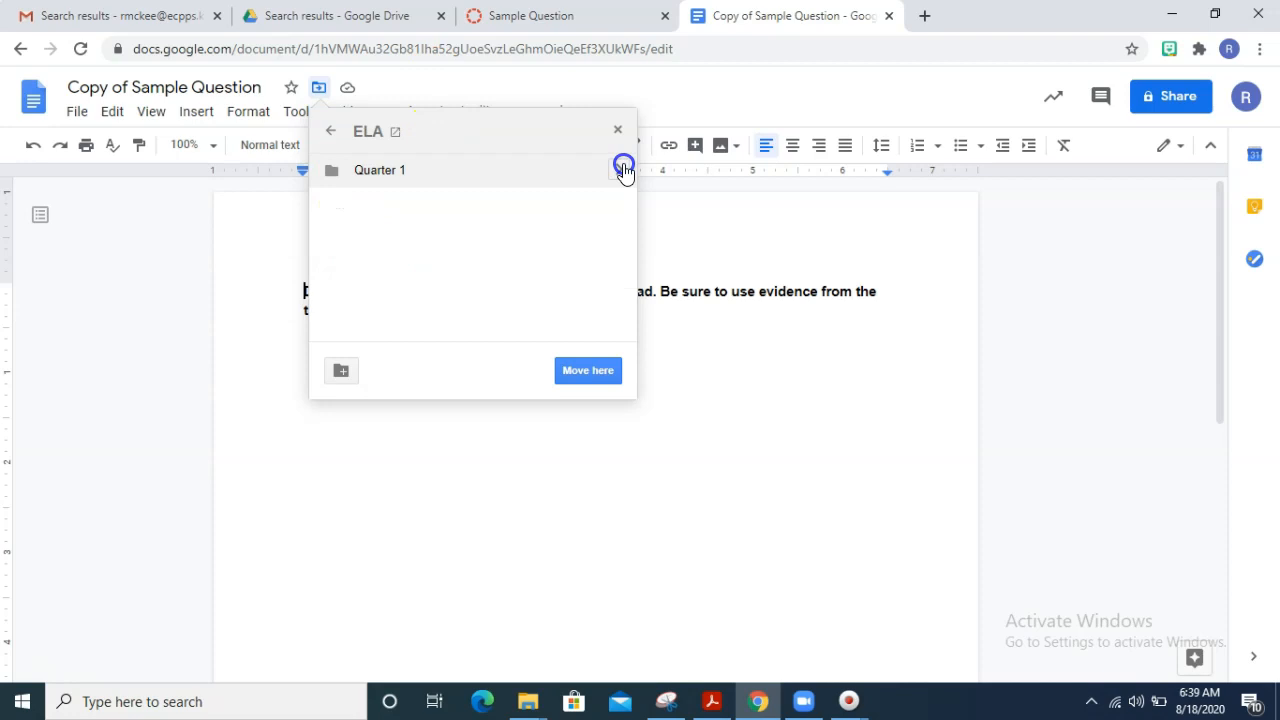
click(624, 168)
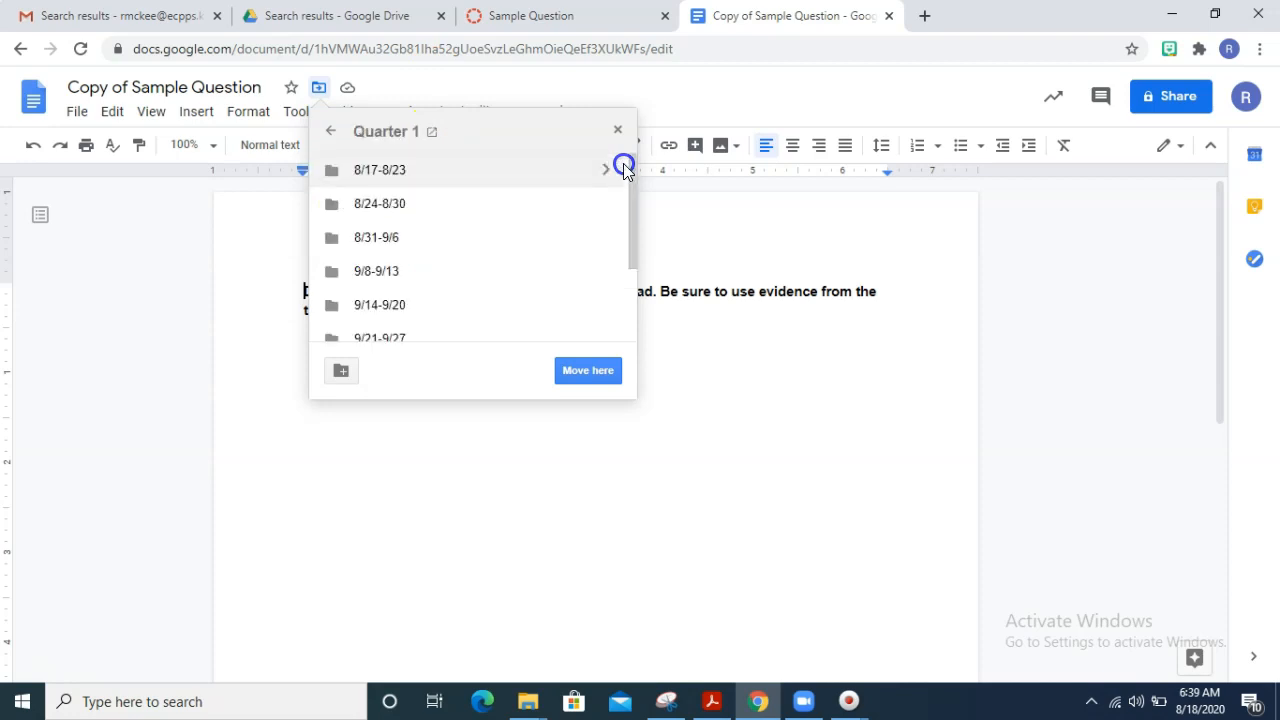
click(623, 168)
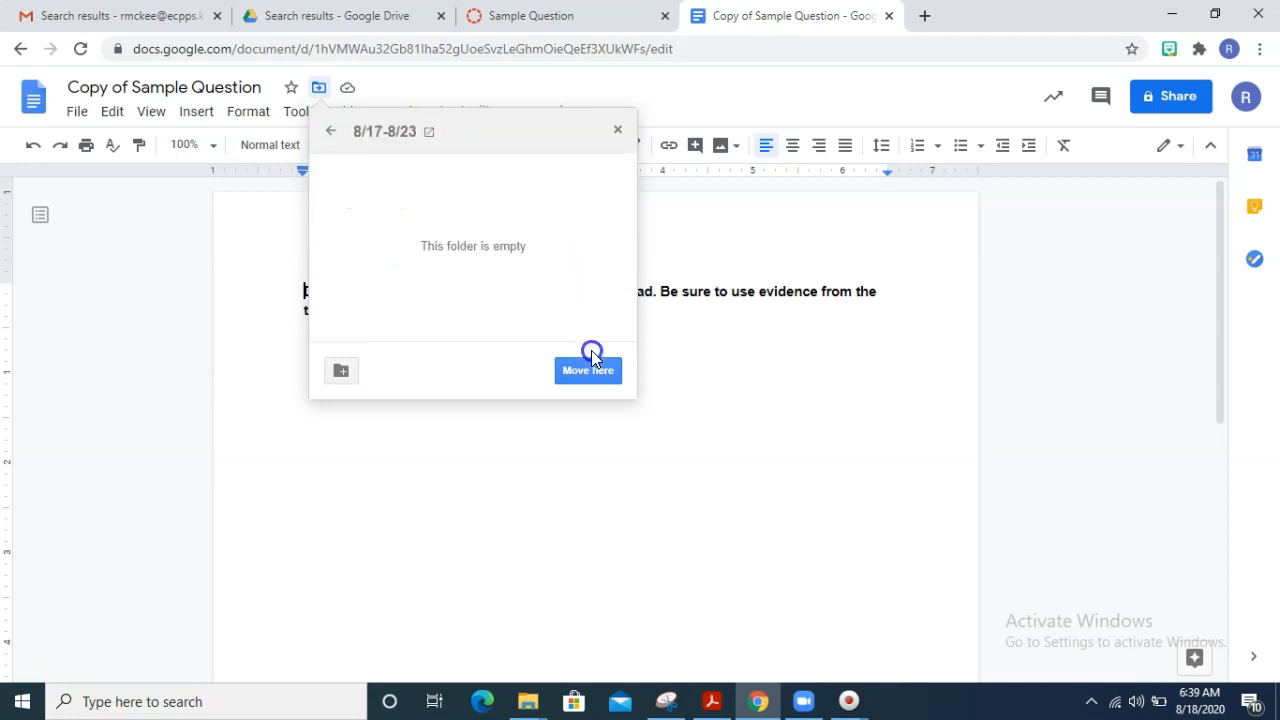
click(591, 382)
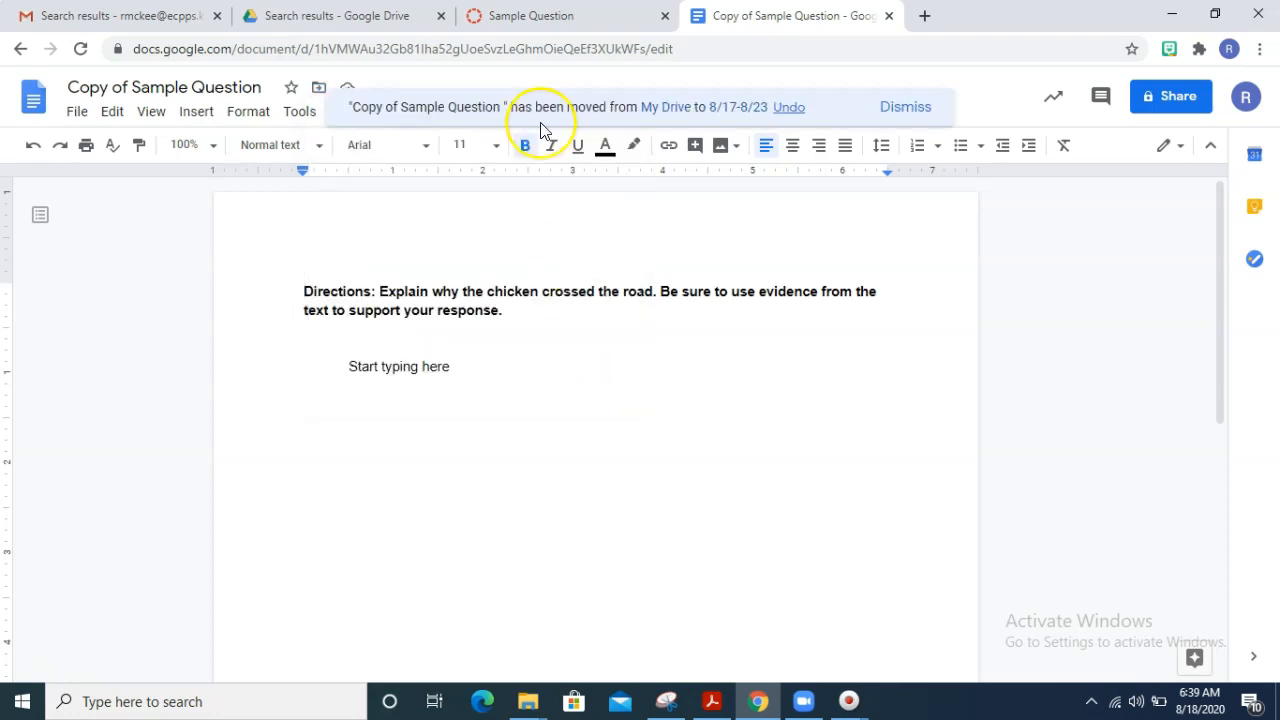
- Review the answering instructions in the assignment and delete the placeholder "Start typing here" from the copied document
click(516, 15)
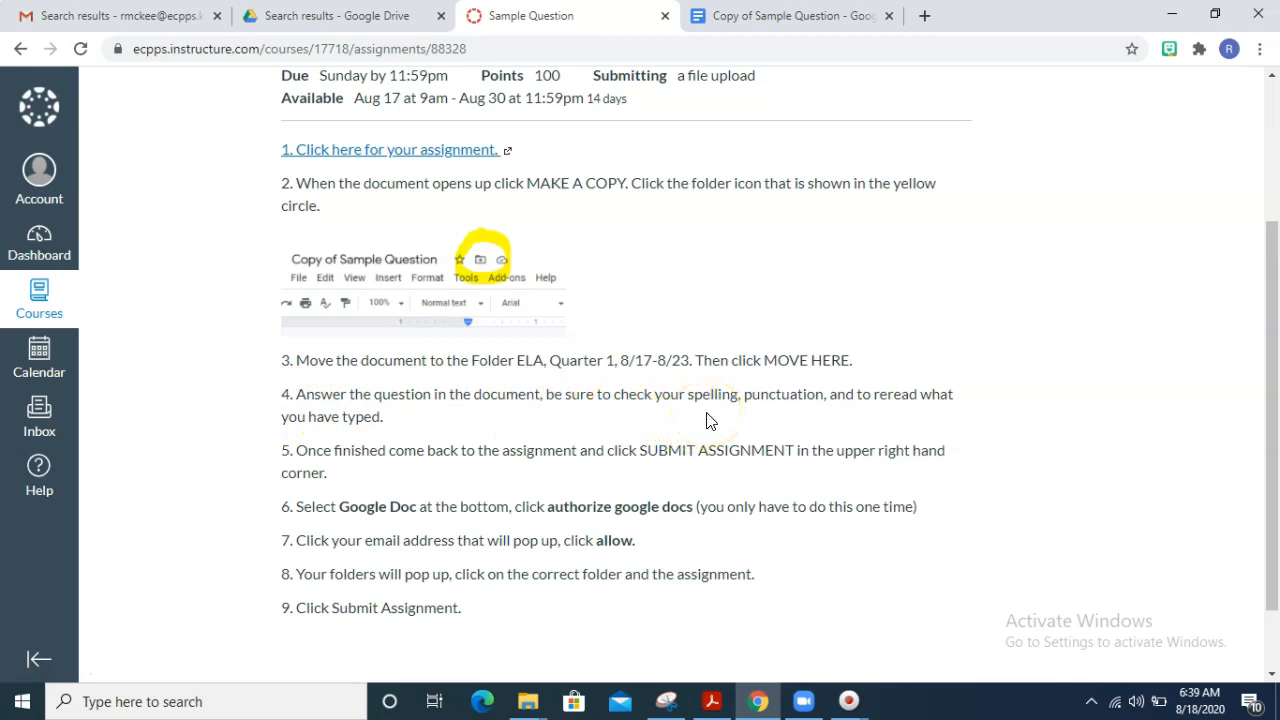
click(737, 18)
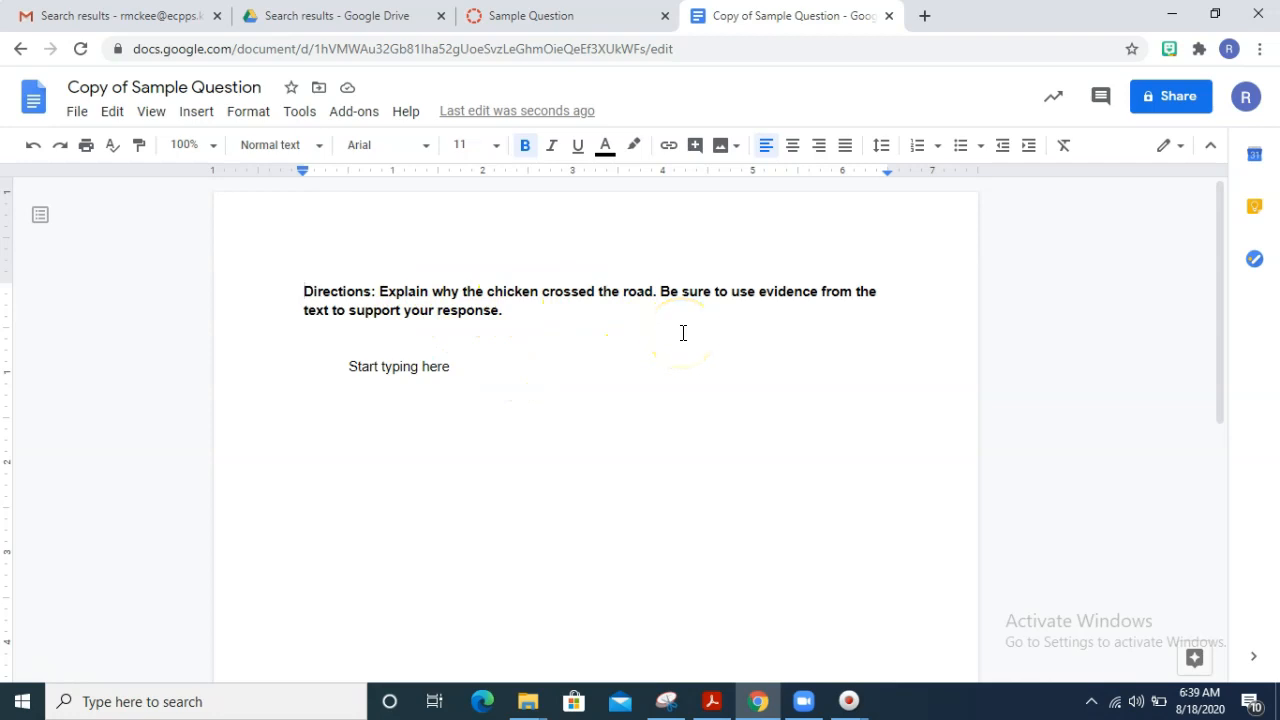
click(463, 367)
drag(463, 367, 350, 372)
key(BackSpace)
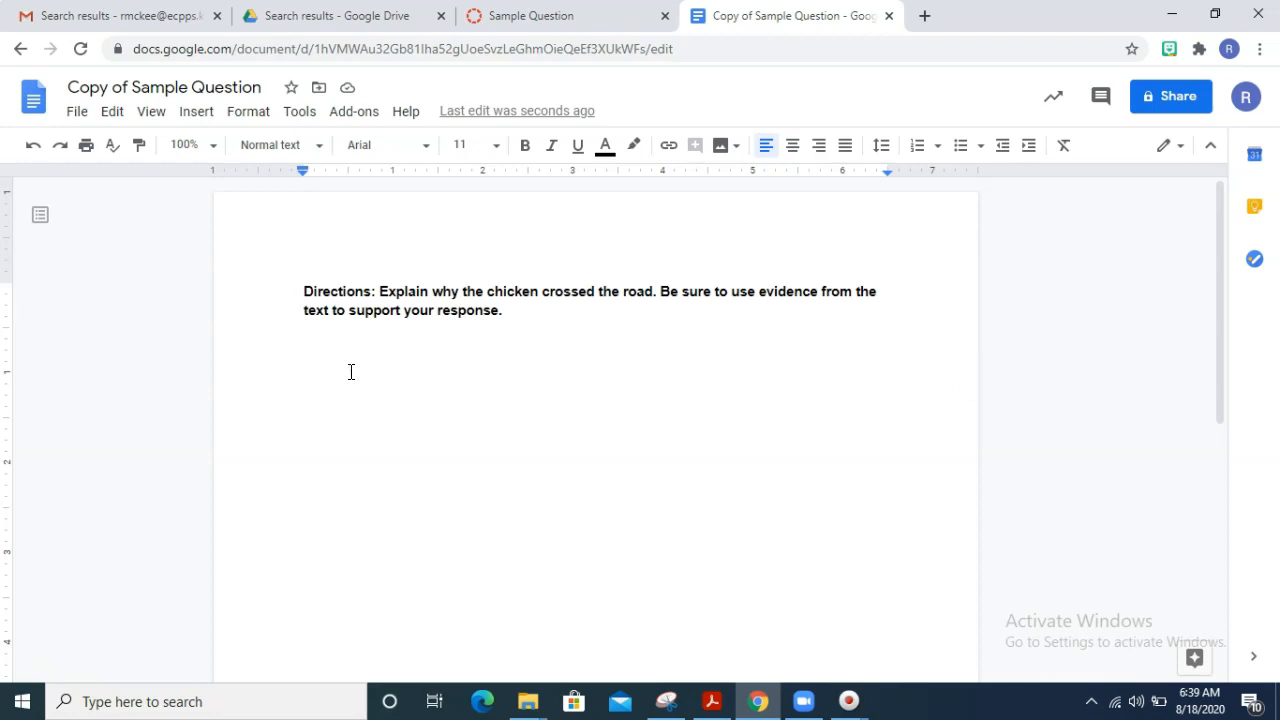
- Write that the chicken crossed the road in order to get to the other side, citing page two about some watermelon across the street
text(The )
text(chicken crossed the road in order to ge)
text(t to the other side )
text(  On page t)
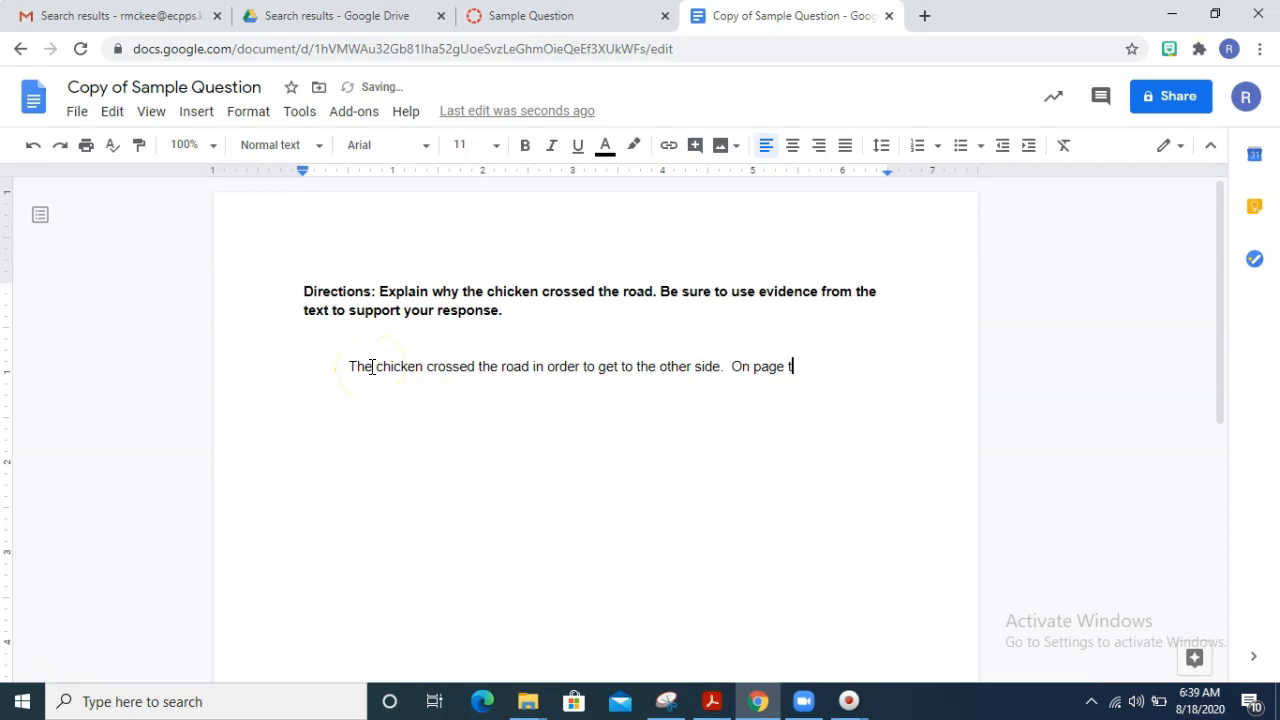
text(wo of the book it explains that )
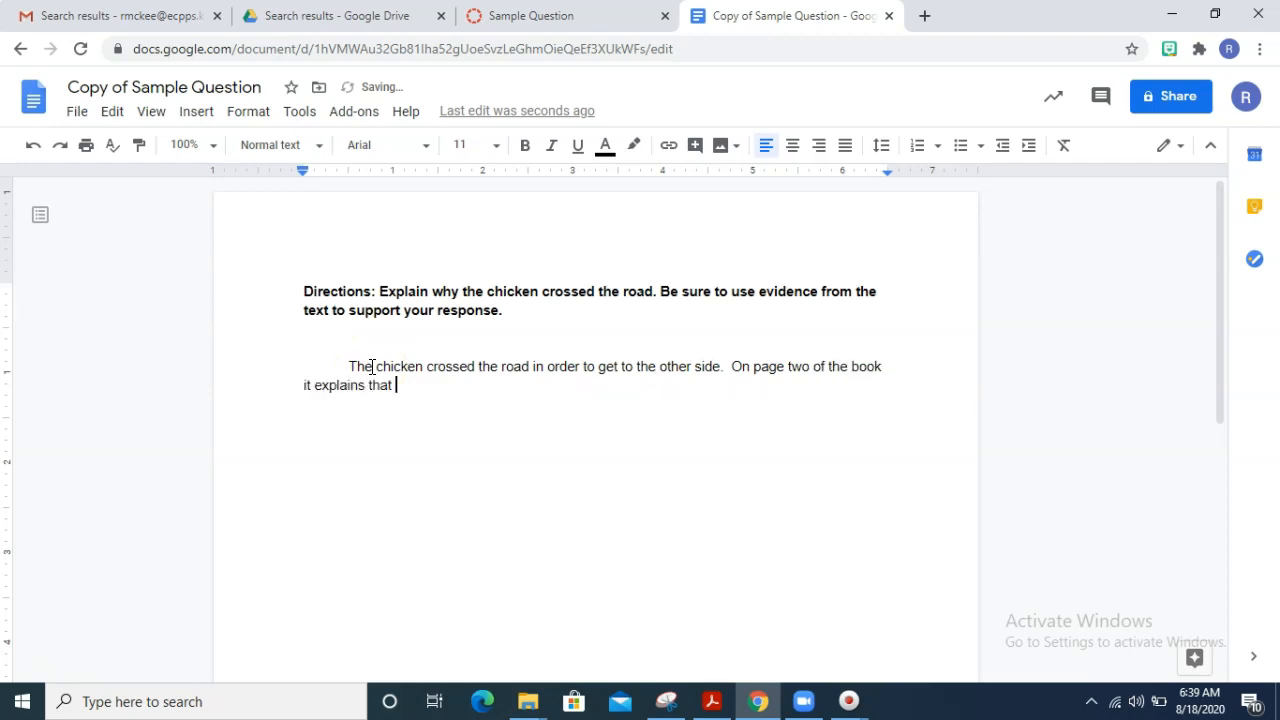
text(there s wome watermelon acro)
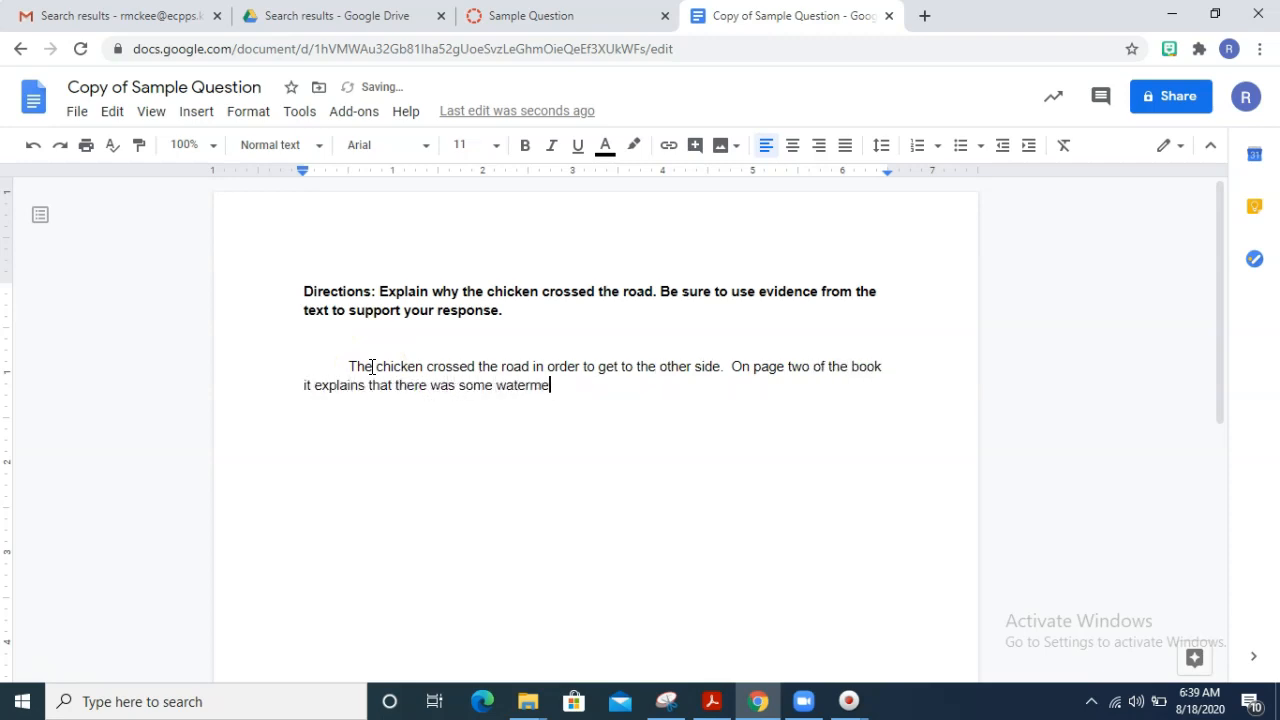
text(ss the street that )
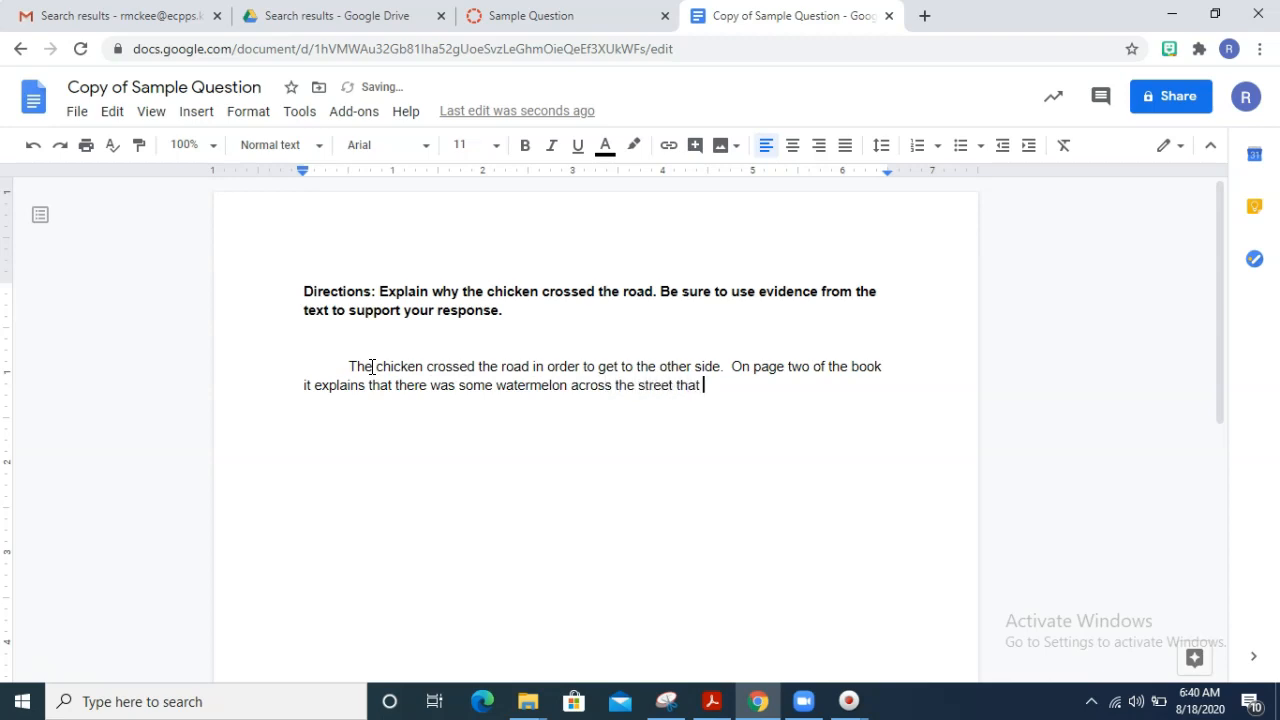
text(he wanted to eat. It also mentioned that he was ver)
text(y hungry. Base)
text(d on that evidence )
text(I know that he )
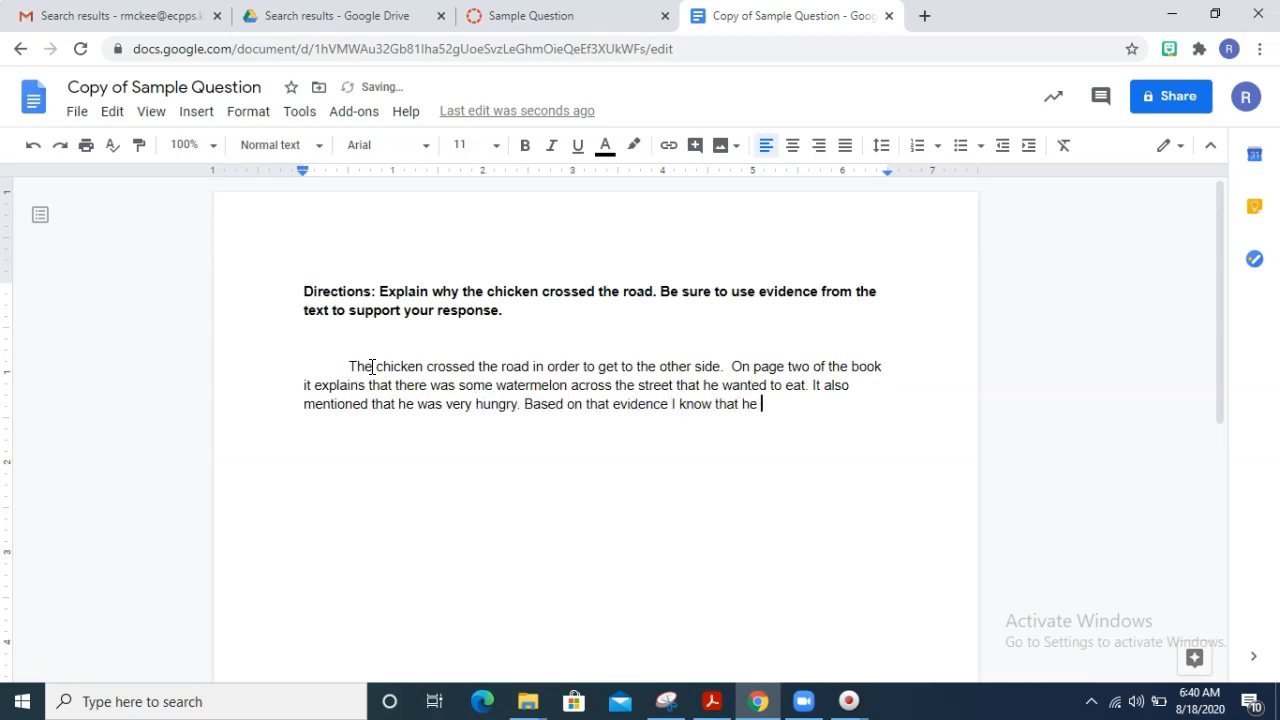
text(crossed the street to get to the other side)
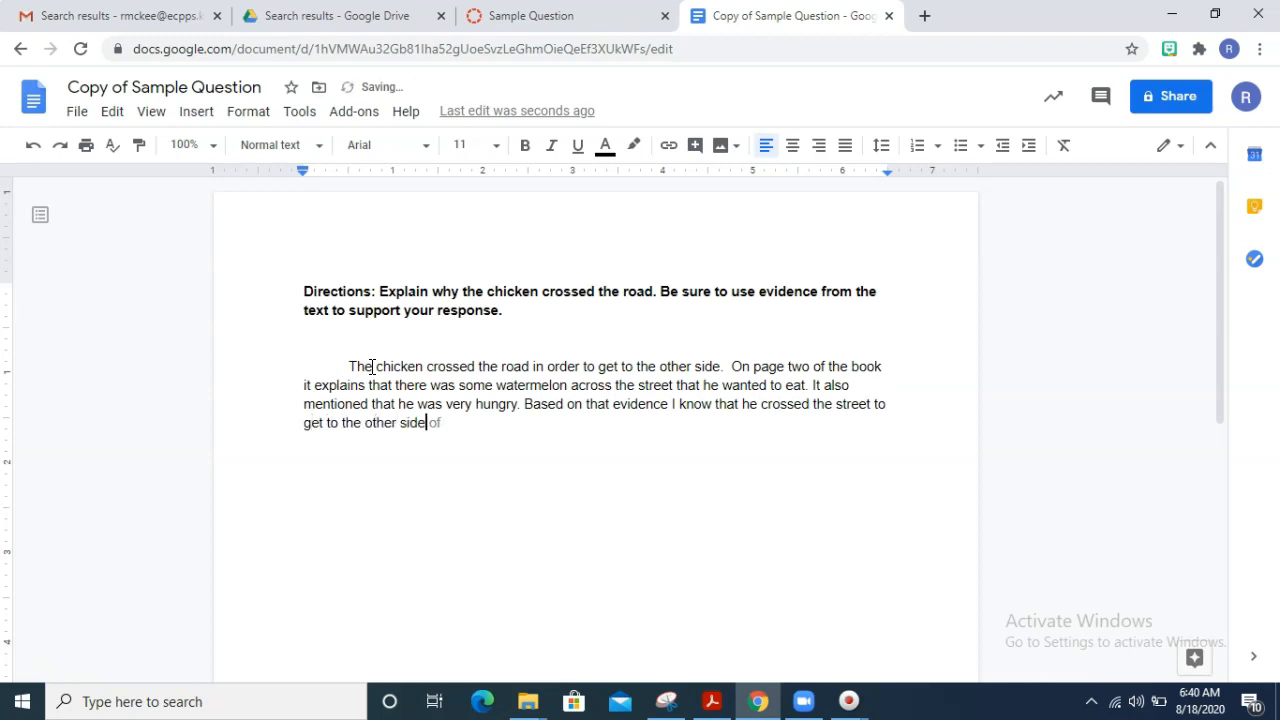
text( in order to eattt watermelon.)
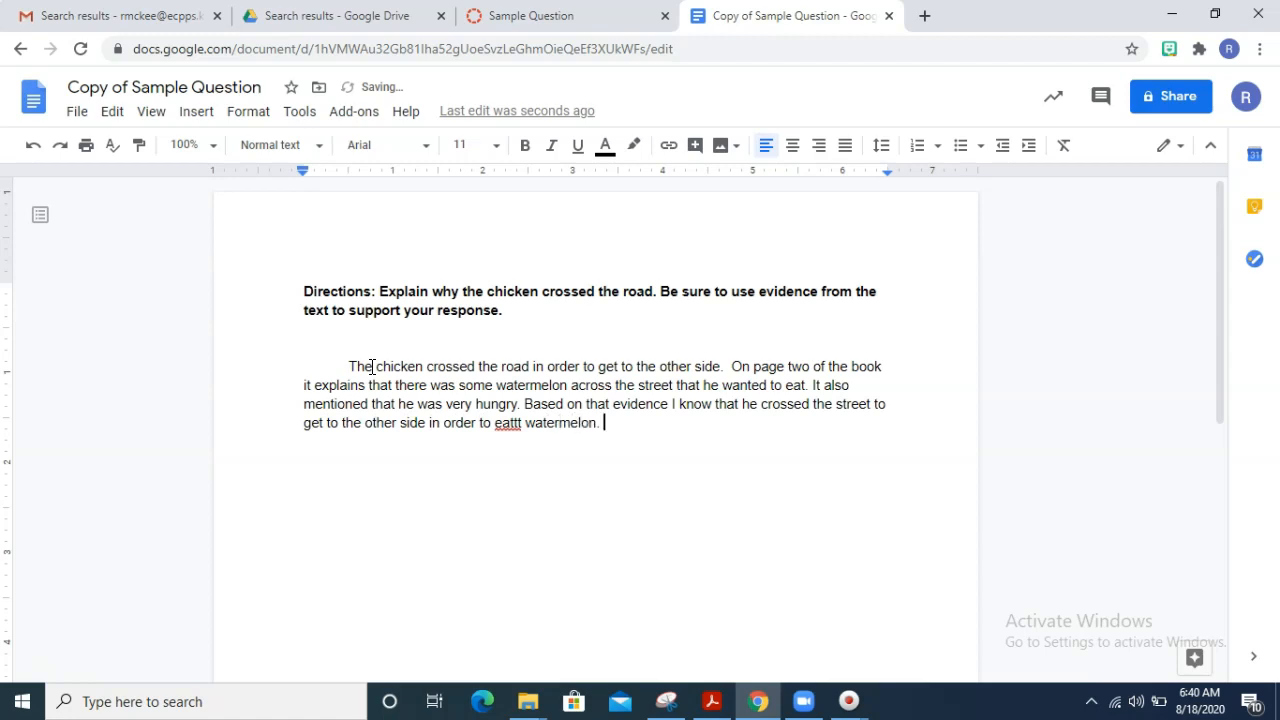
- Correct the misspelled word "eattt" in the answer's last sentence with the suggested spelling "eat"
click(640, 538)
click(557, 463)
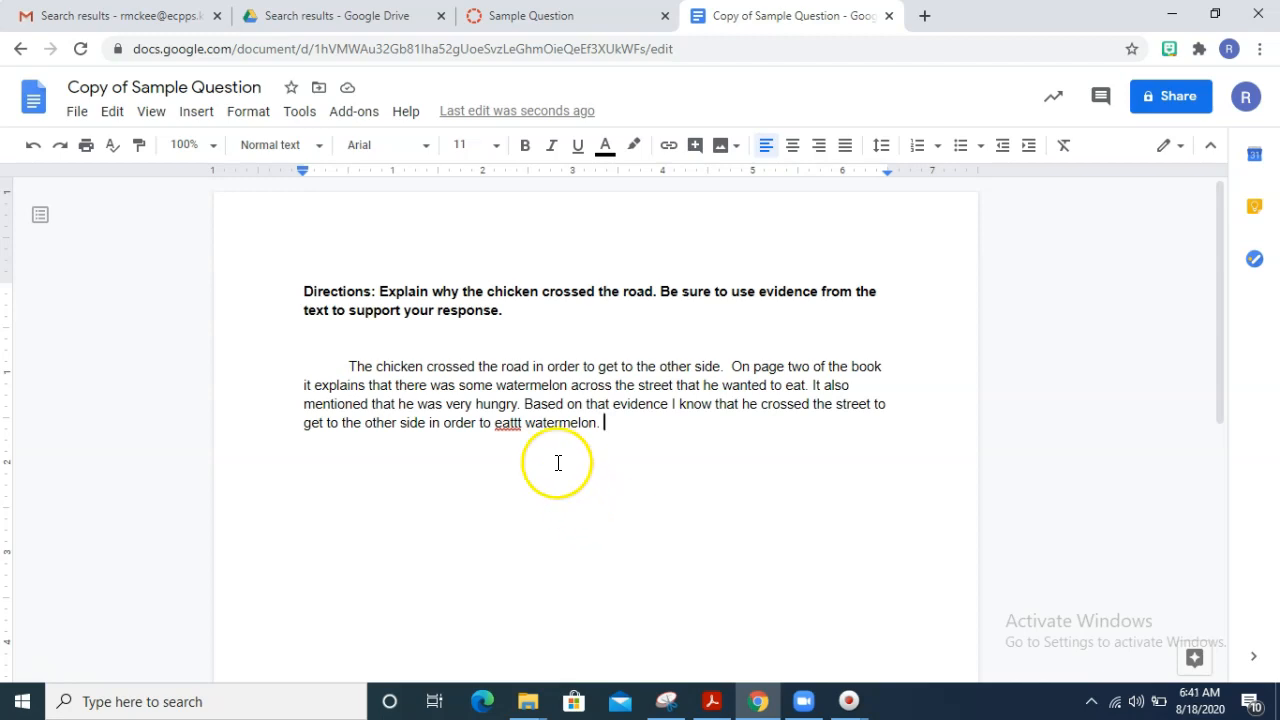
click(509, 424)
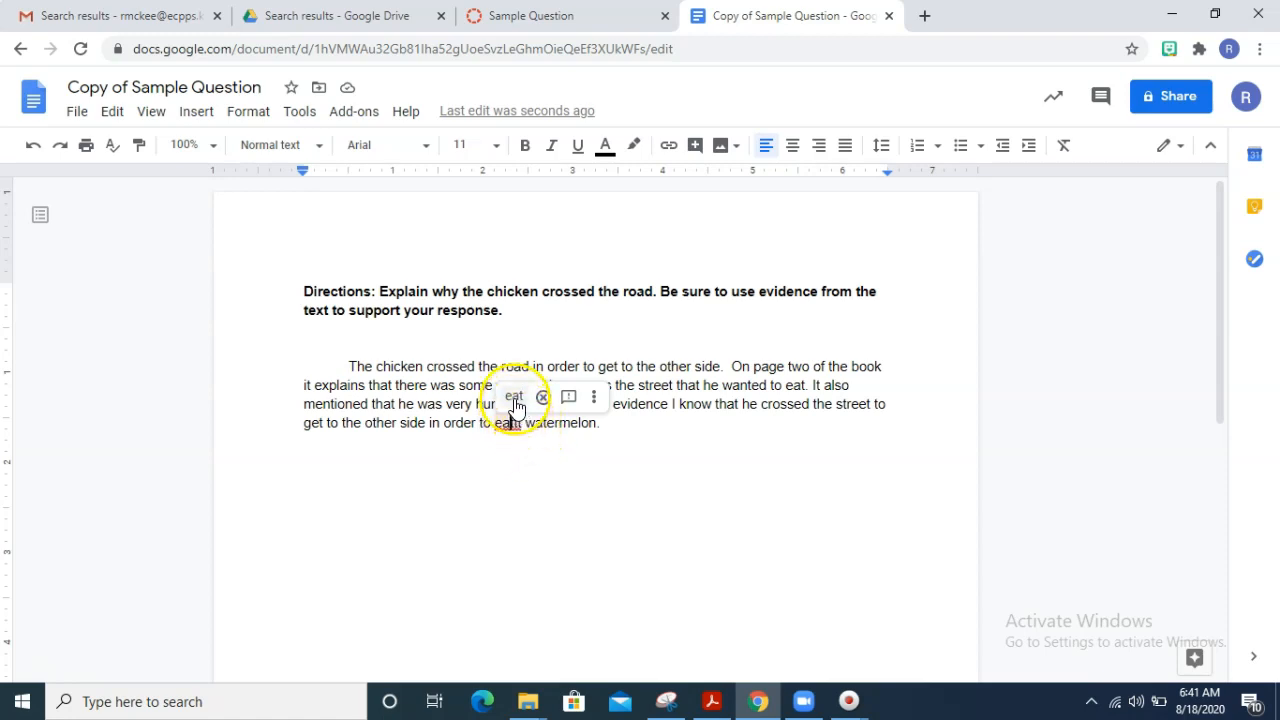
click(513, 397)
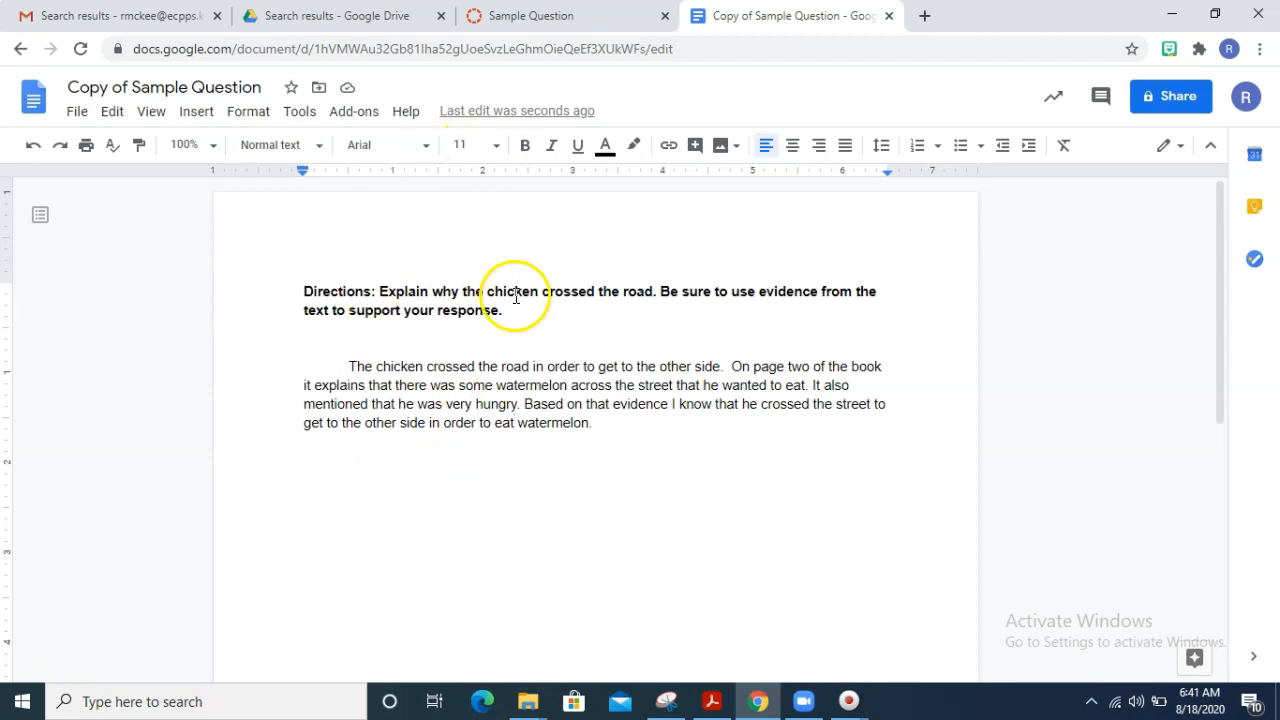
- Return to the Sample Question assignment in Canvas, review the submission instructions and open the assignment's submission form
click(613, 17)
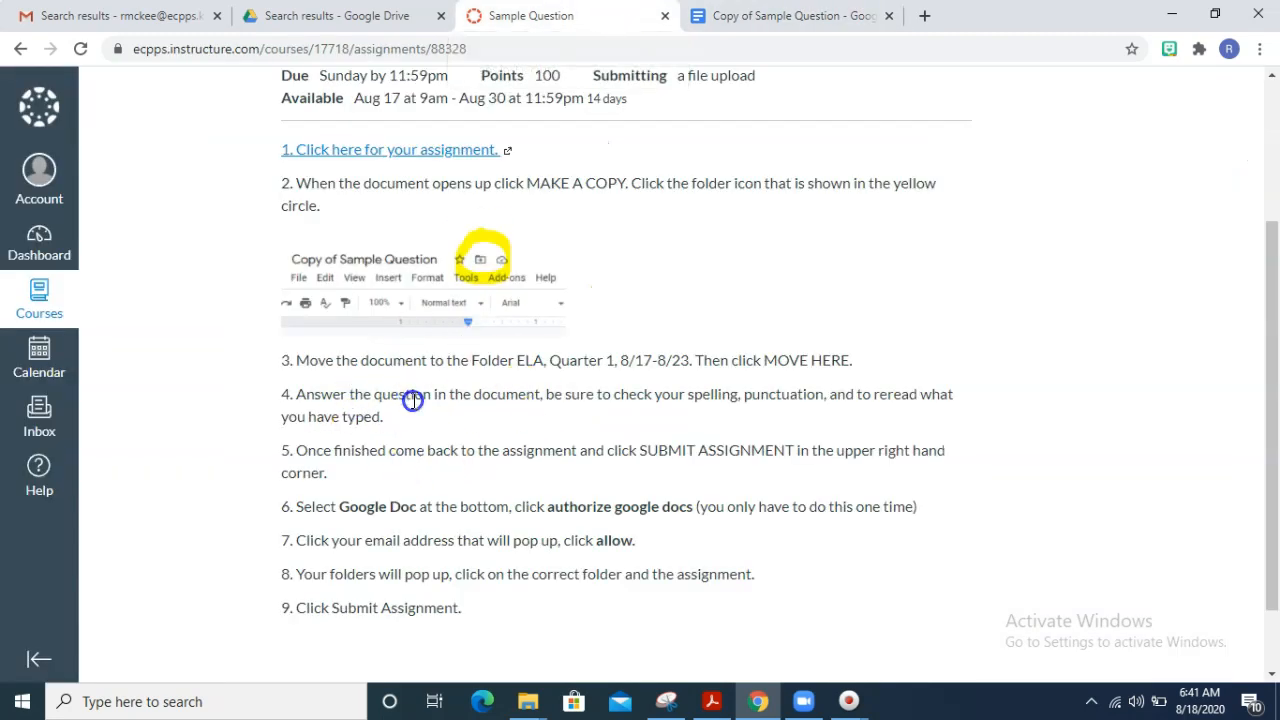
click(487, 462)
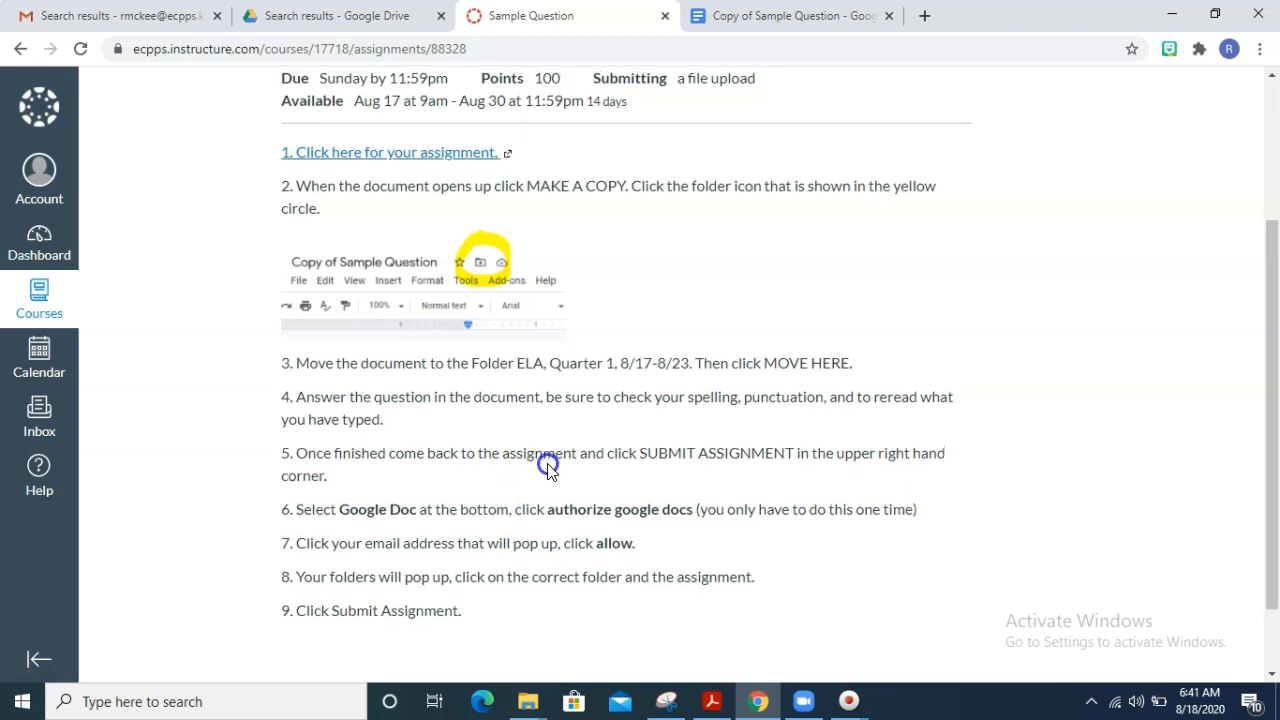
scroll(548, 468, up, 2)
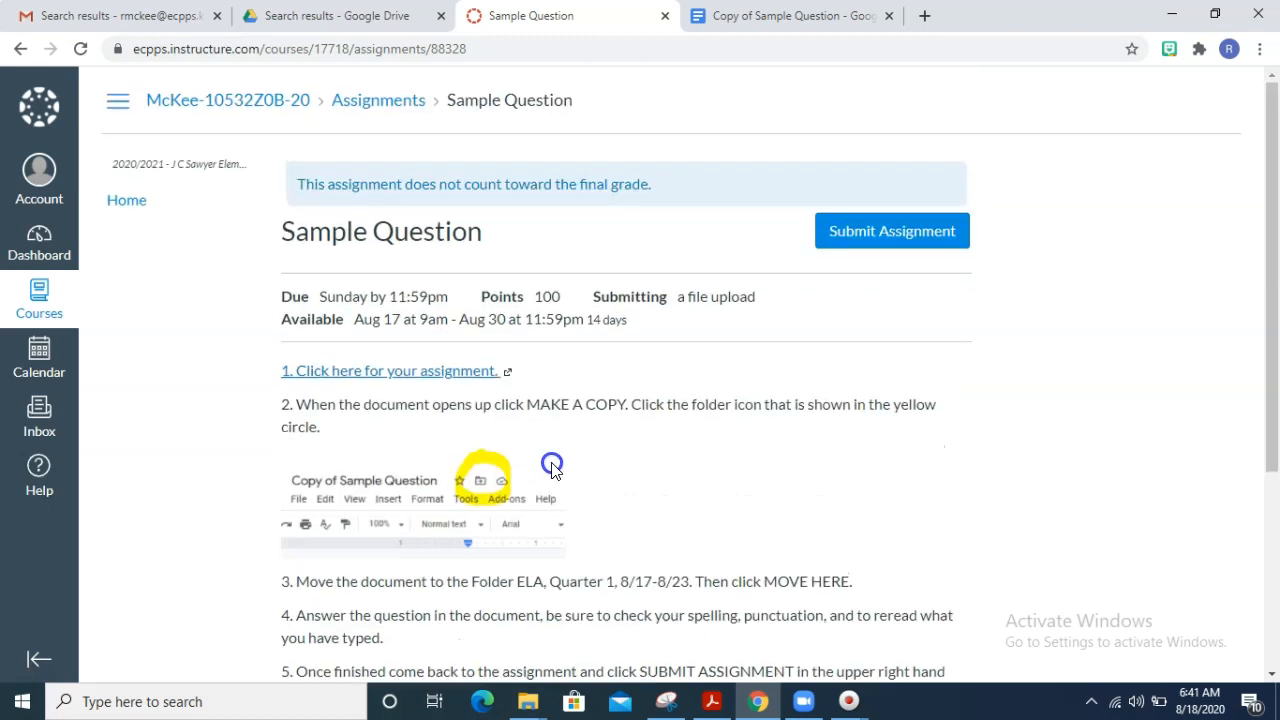
click(841, 236)
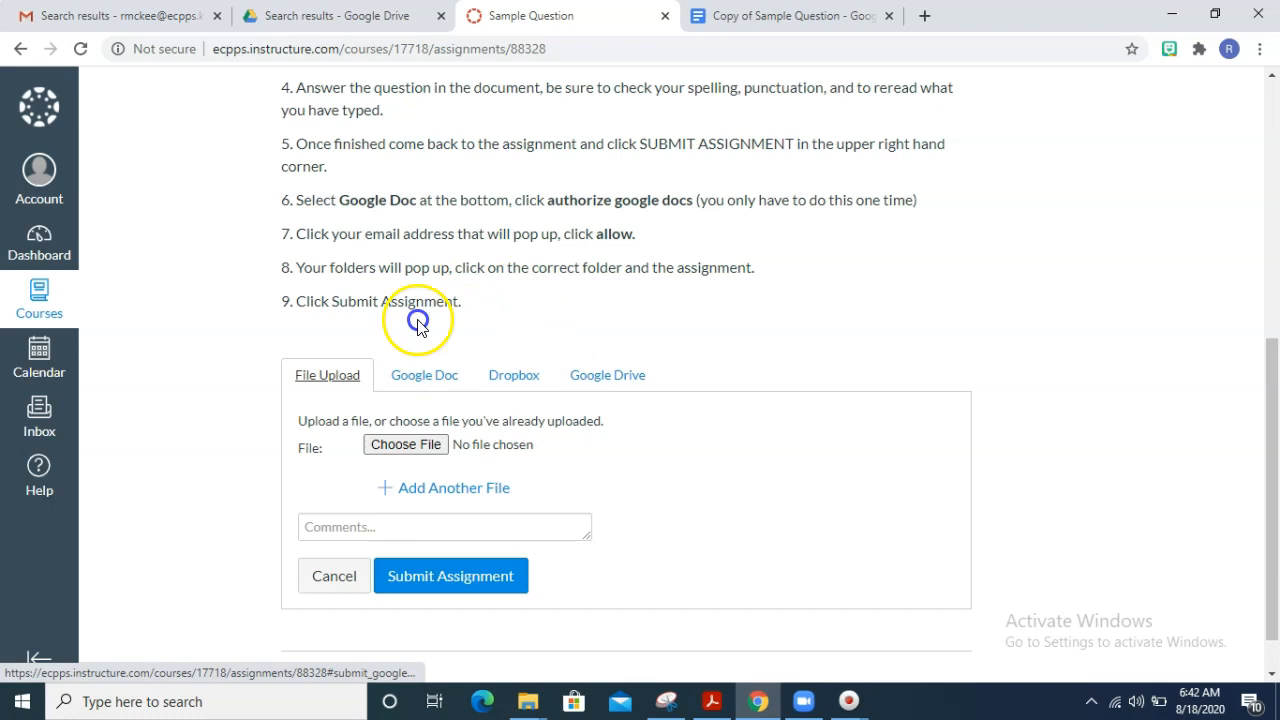
- Choose Google Doc as the submission type and authorize Canvas to access Google Drive with the school account
click(408, 381)
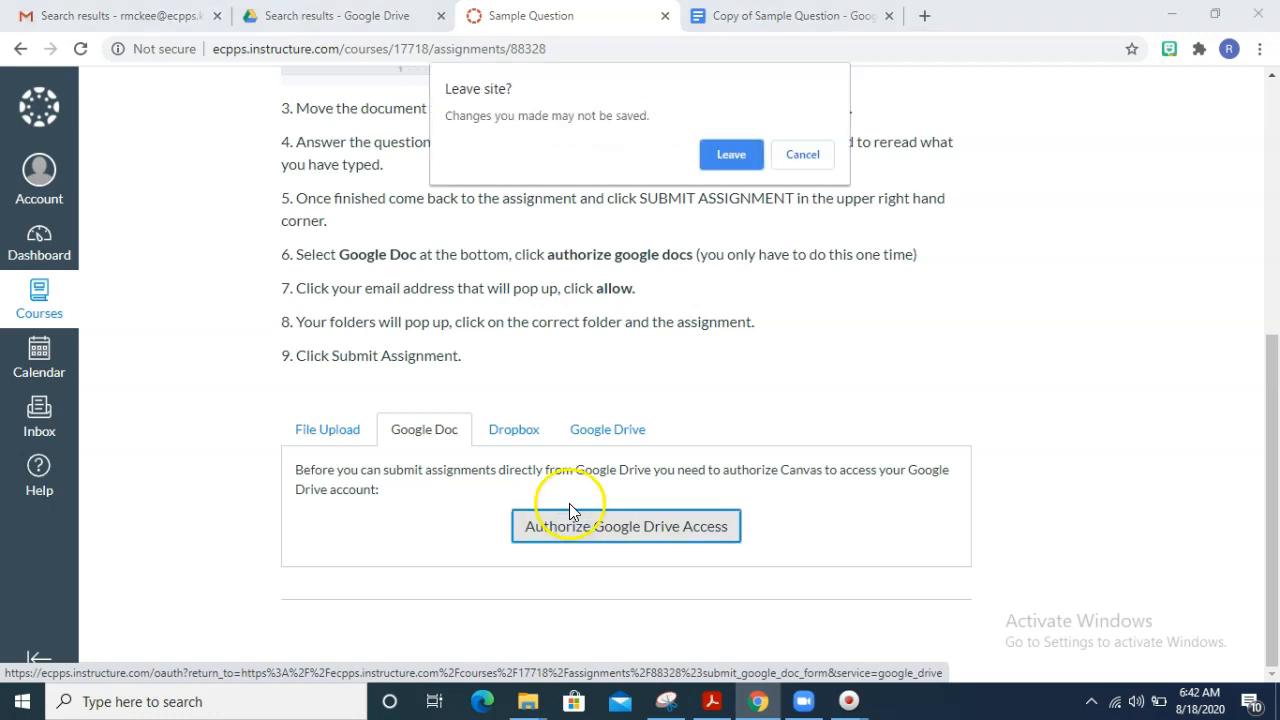
click(732, 155)
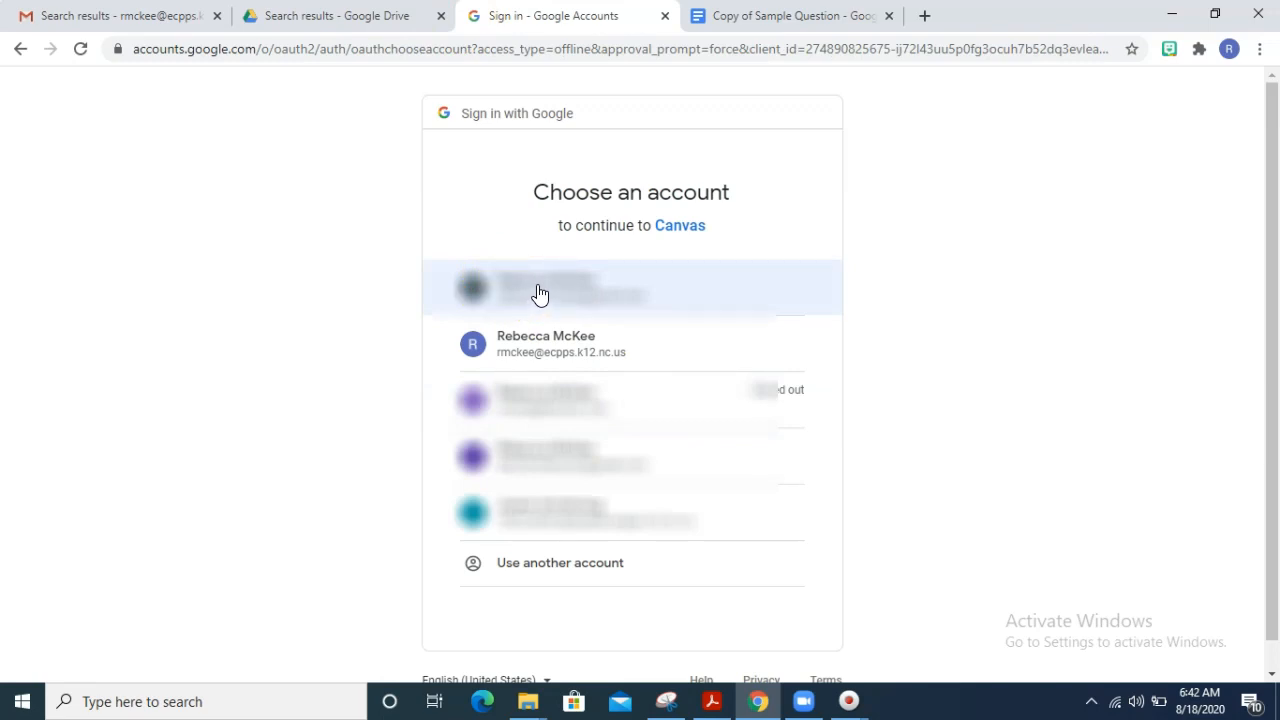
click(585, 350)
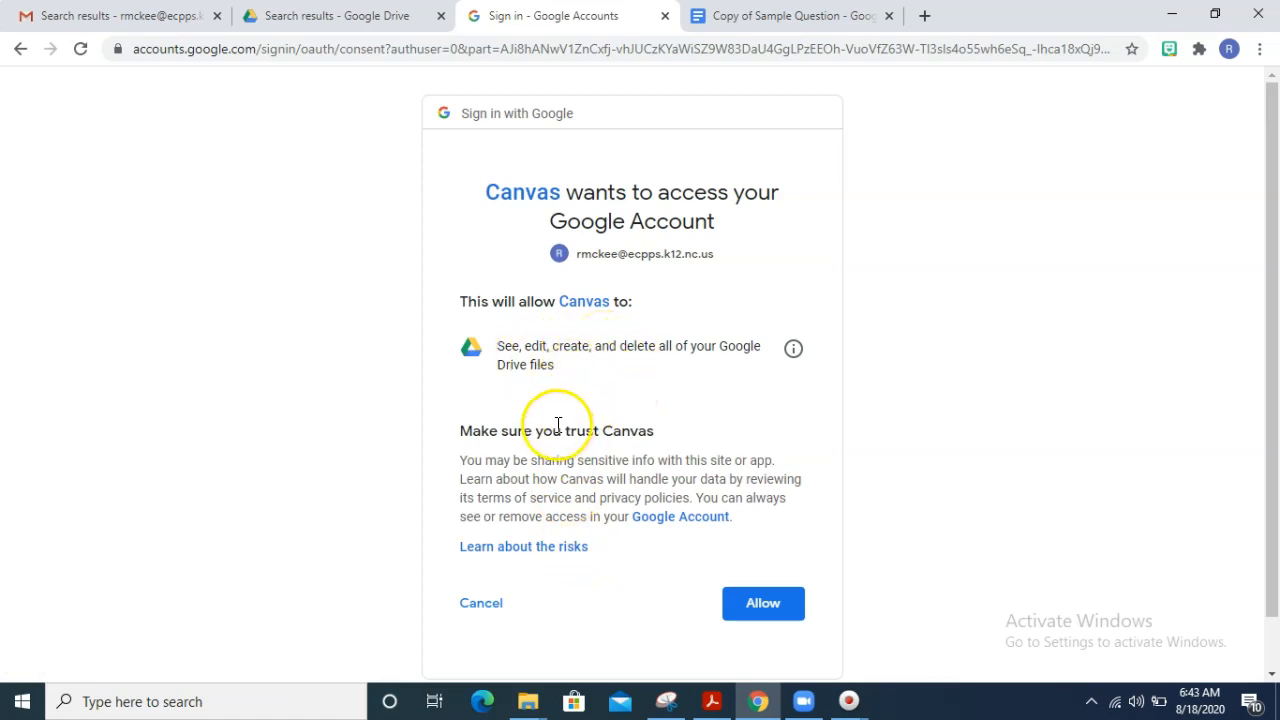
click(768, 603)
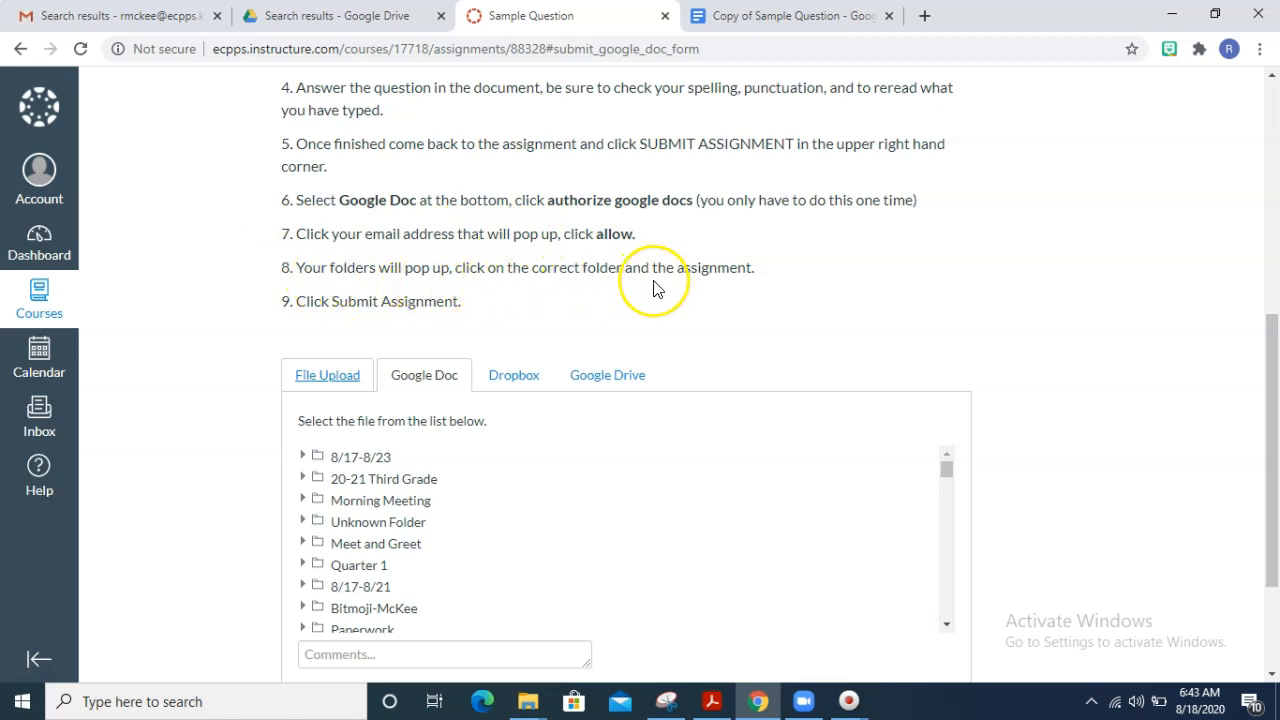
- Check the assignment instructions for the required folder and look through the Google Drive folder list for it
scroll(655, 288, up, 3)
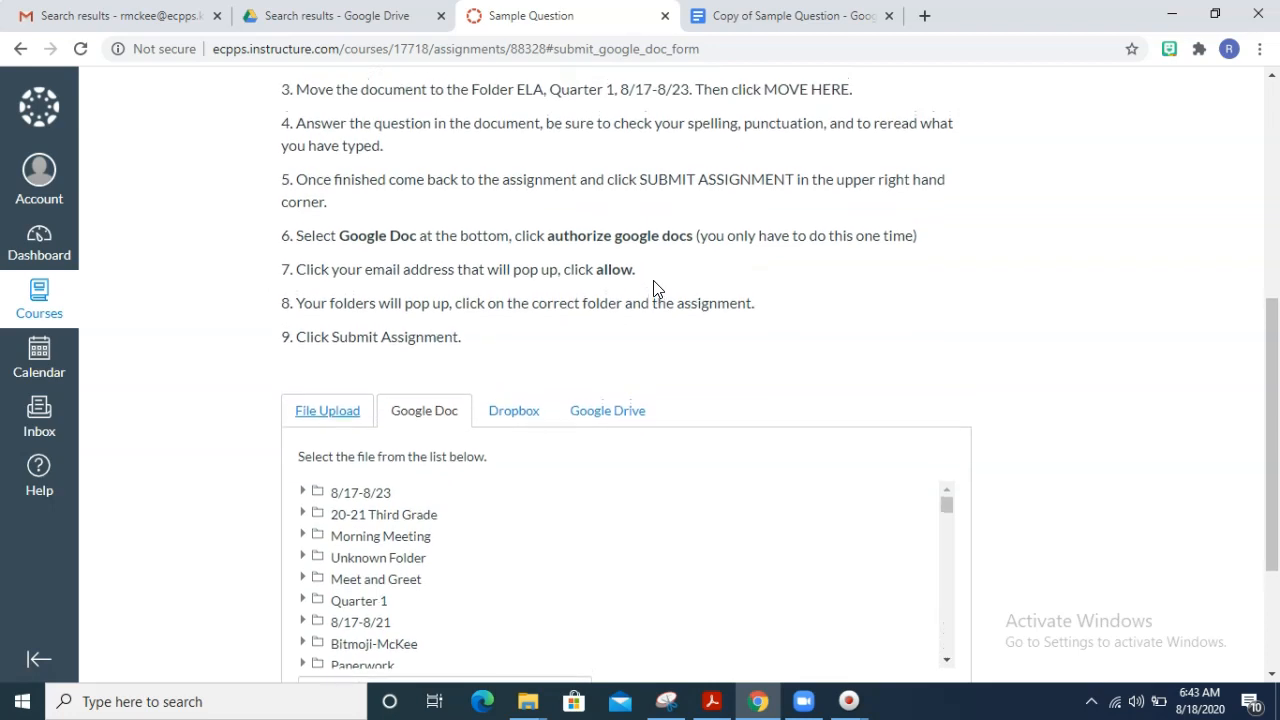
scroll(620, 274, down, 1)
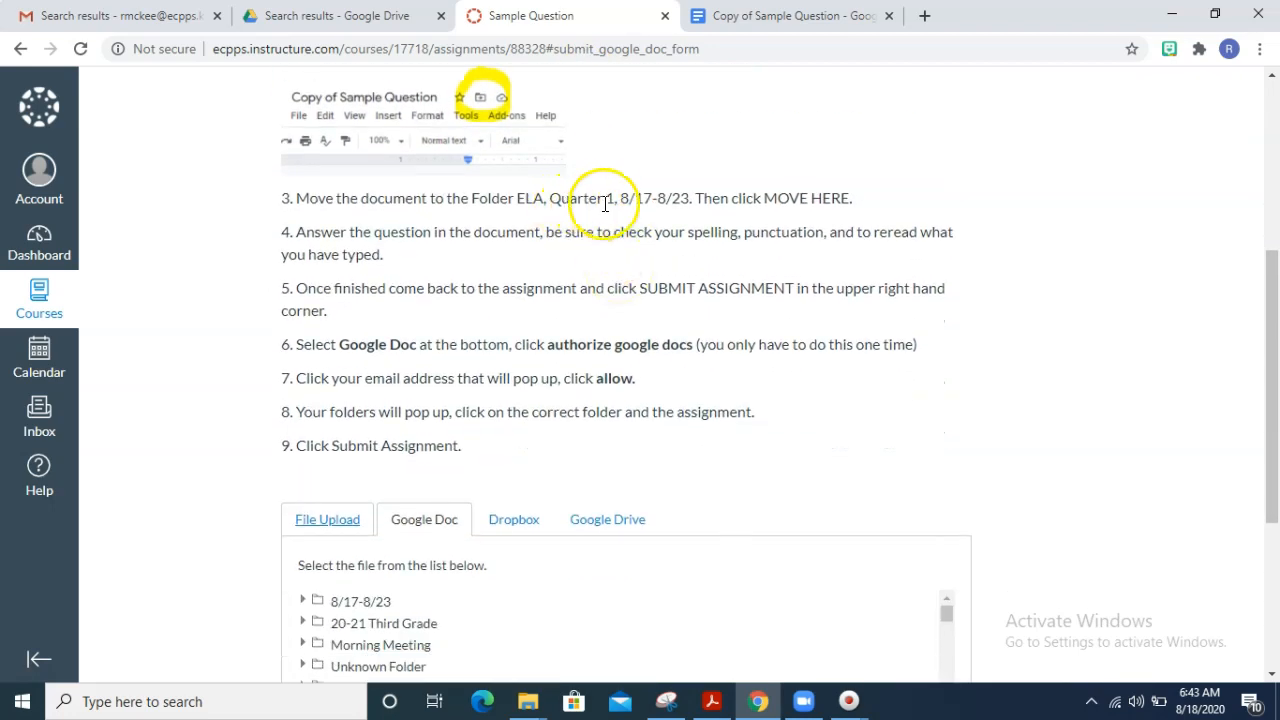
scroll(630, 220, down, 1)
scroll(640, 224, down, 3)
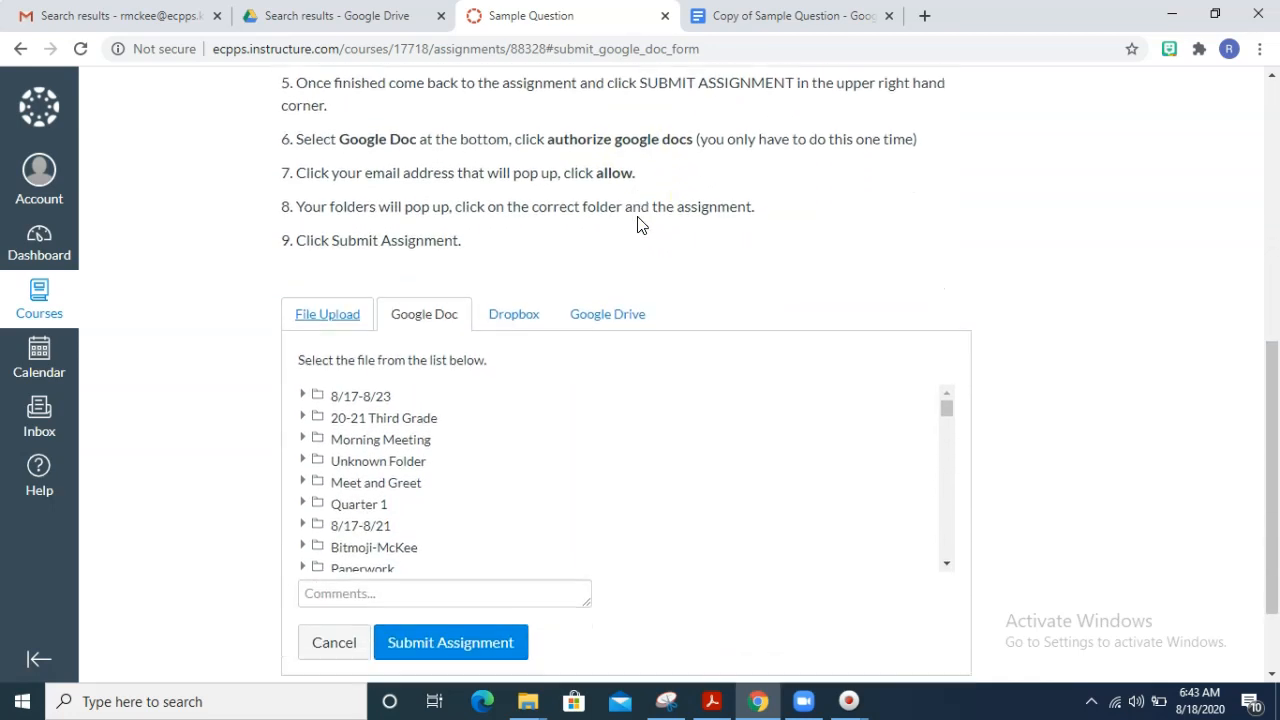
scroll(414, 417, down, 1)
scroll(415, 417, up, 1)
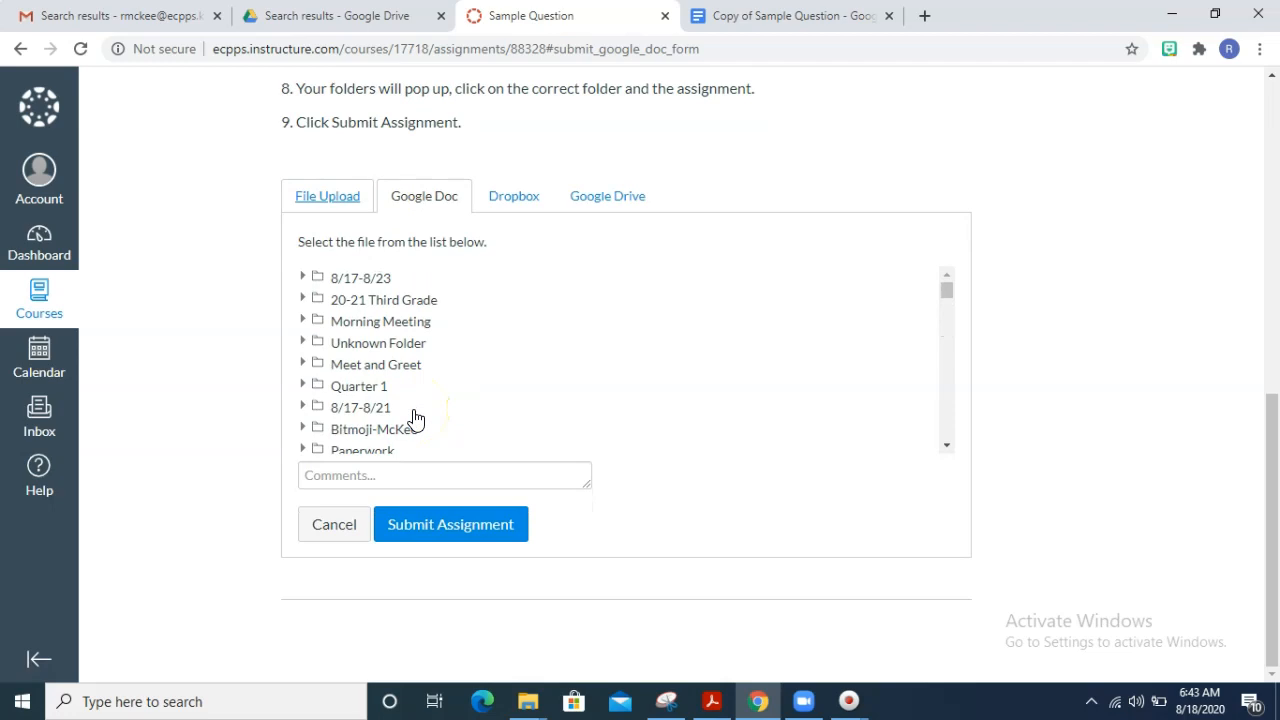
scroll(415, 417, down, 1)
scroll(415, 418, down, 3)
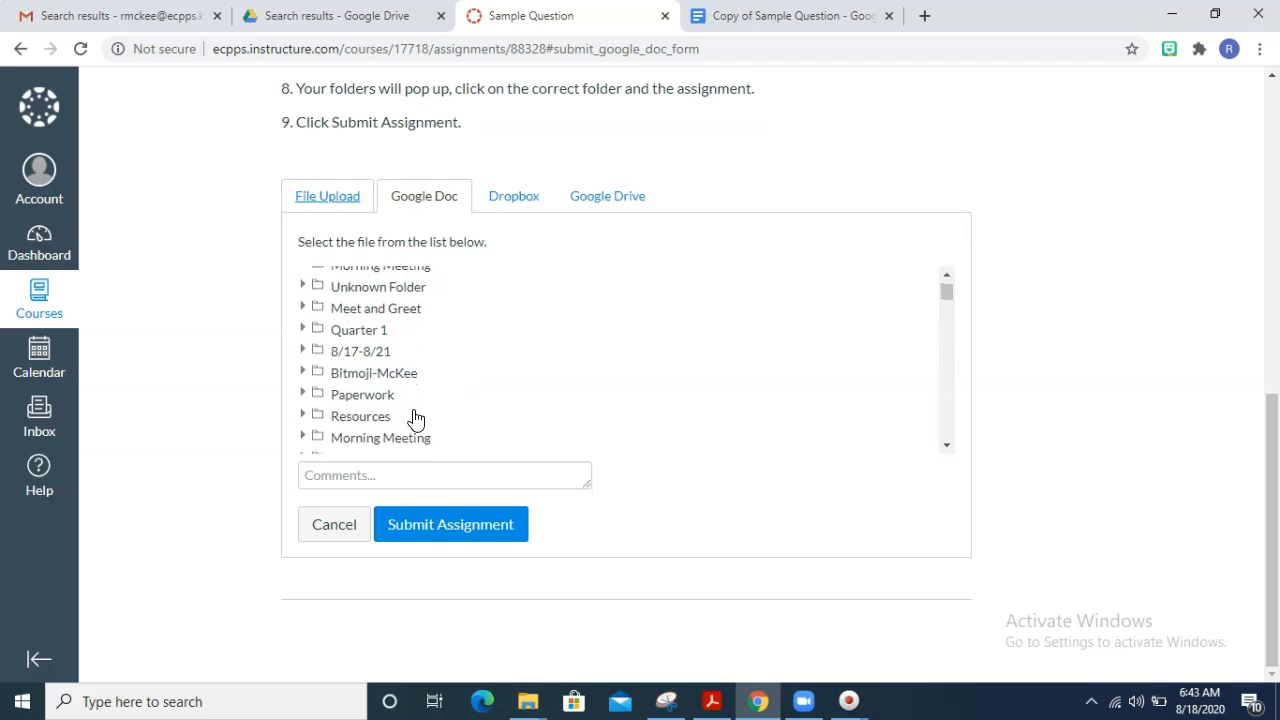
scroll(415, 418, down, 4)
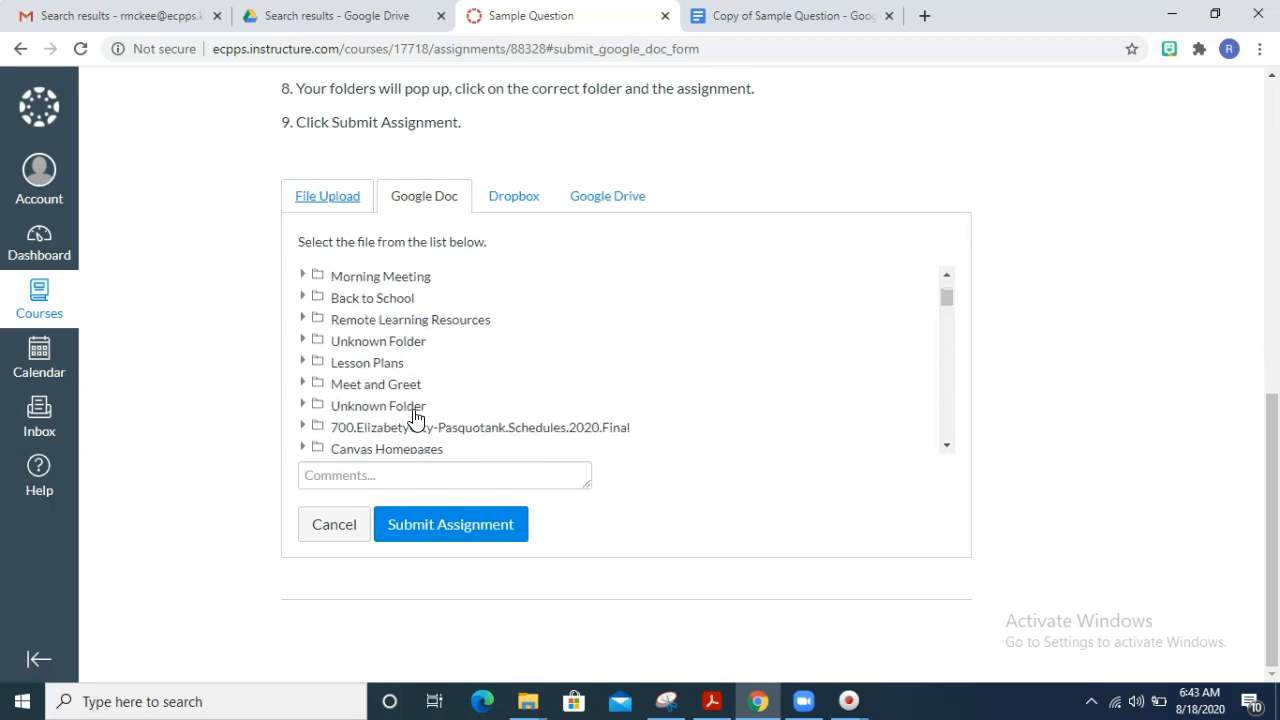
scroll(415, 418, down, 5)
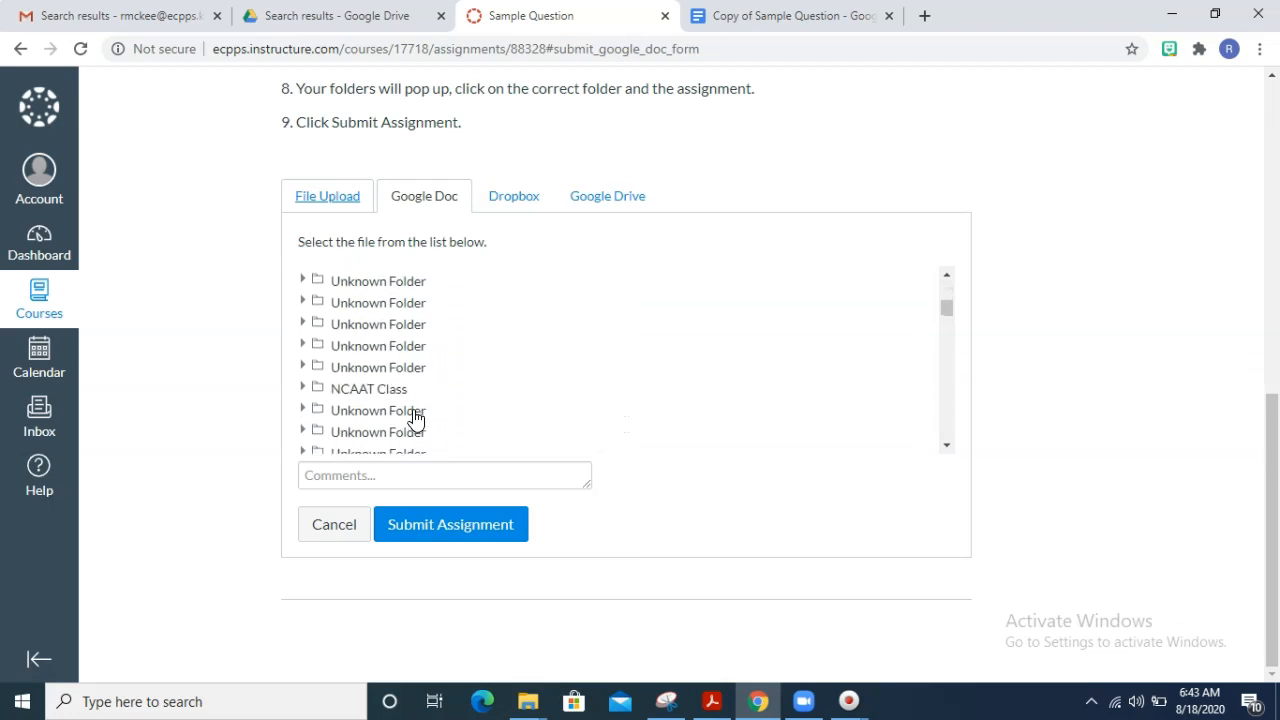
scroll(415, 418, up, 5)
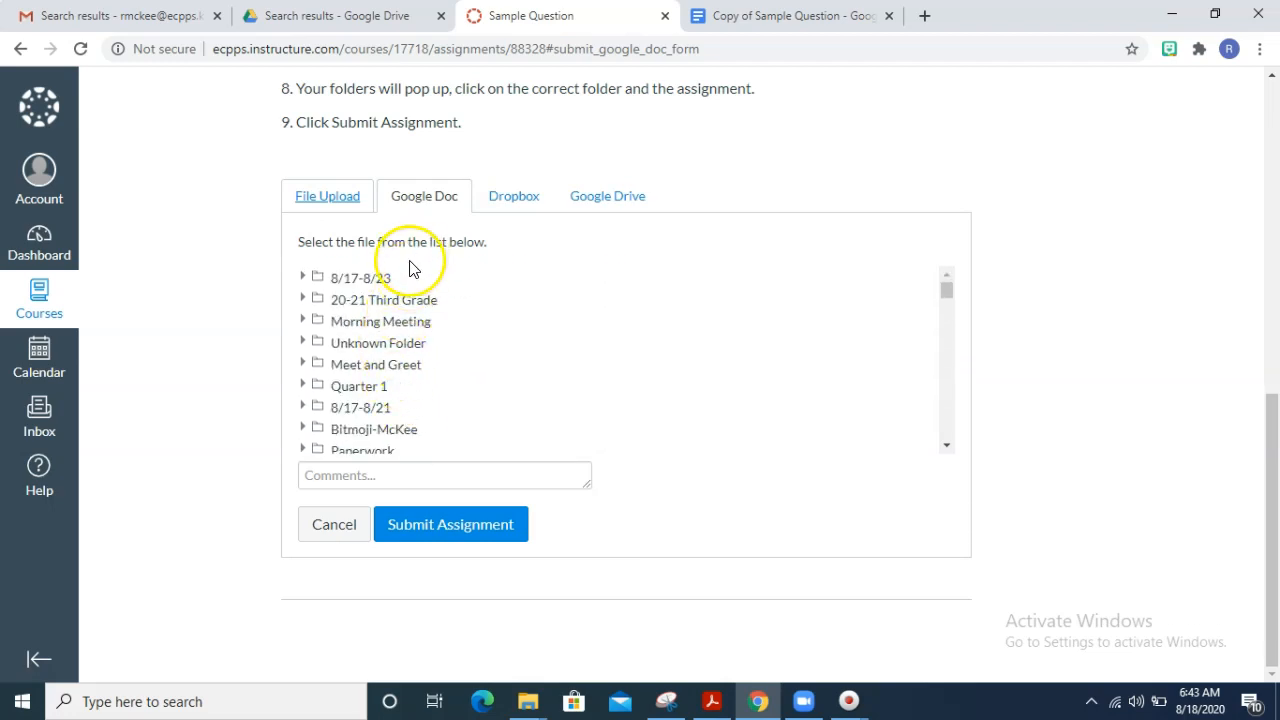
- Expand the 8/17-8/23 folder and select Copy of Sample Question as the file for submission
click(380, 278)
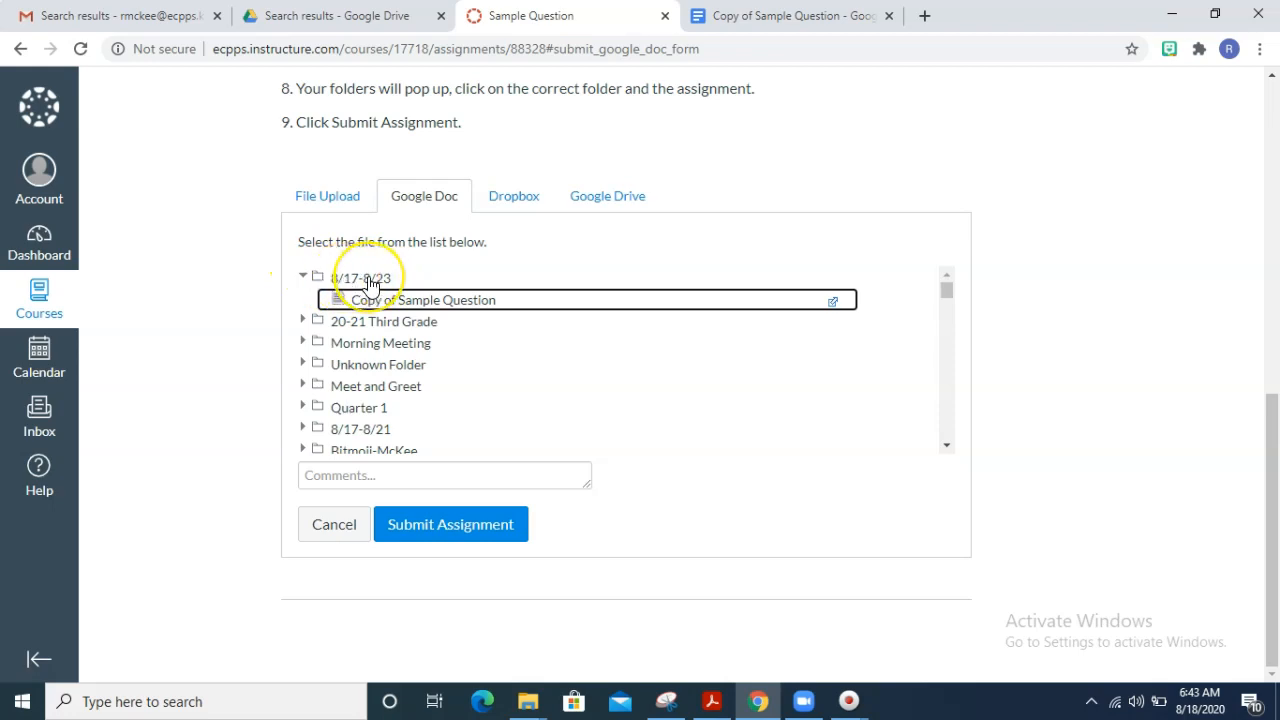
scroll(390, 290, up, 4)
scroll(400, 280, down, 2)
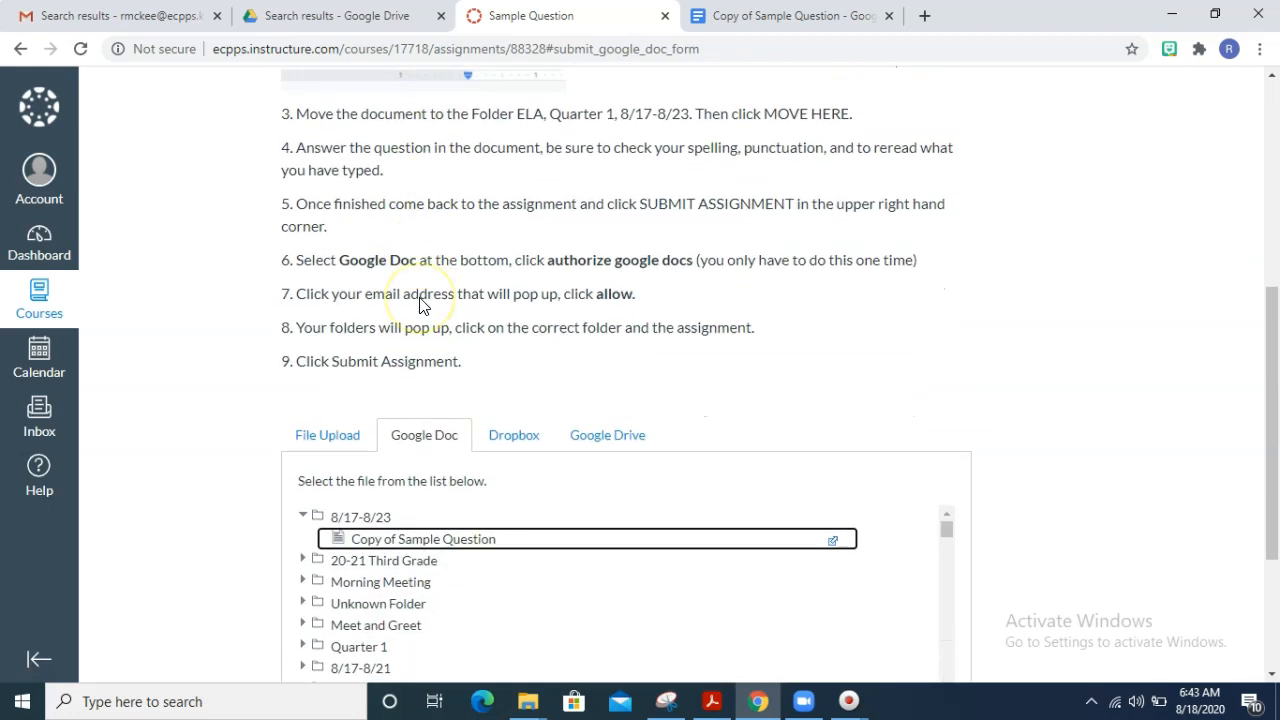
scroll(470, 452, down, 2)
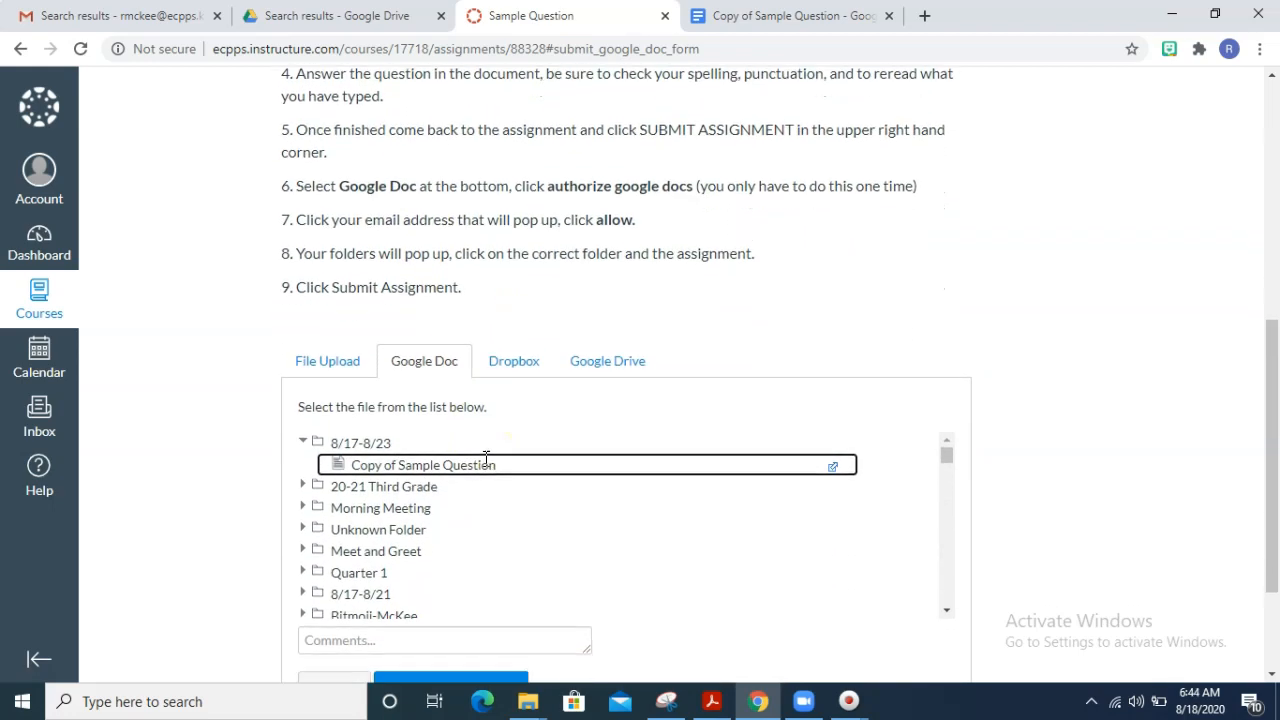
click(466, 412)
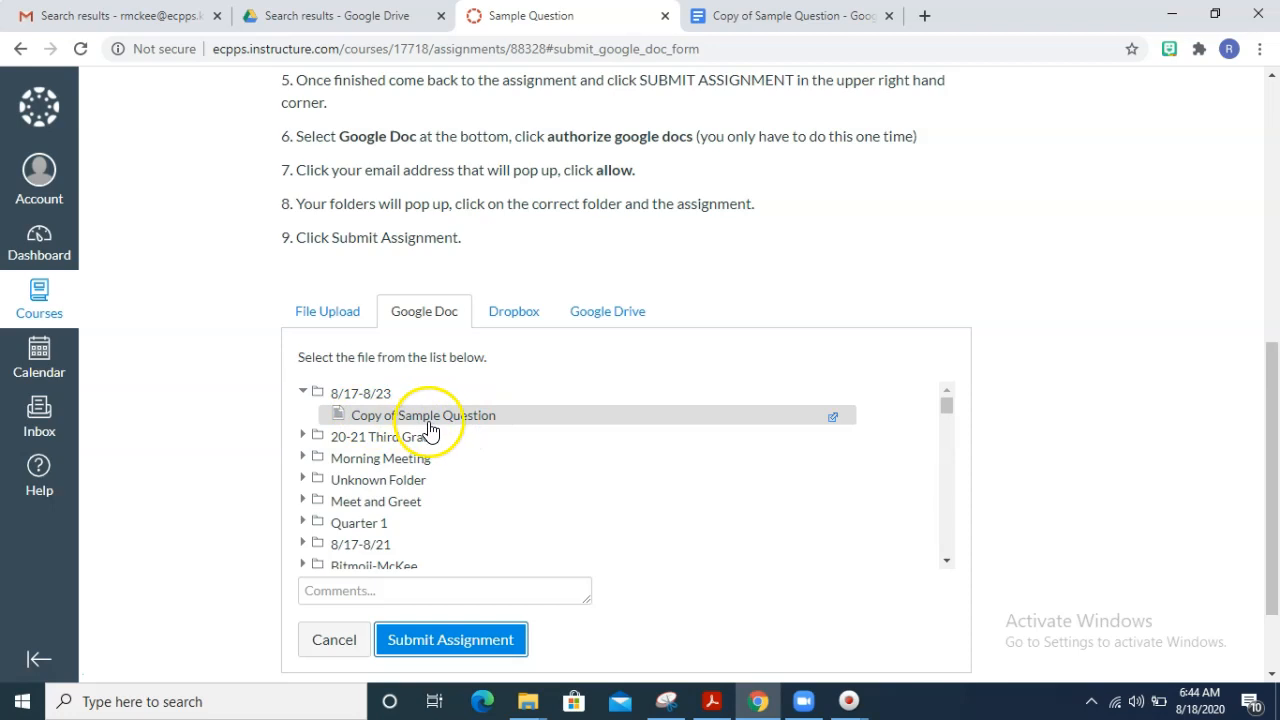
- Check the selected file against the open Google Doc, return to Canvas and submit the assignment
click(770, 18)
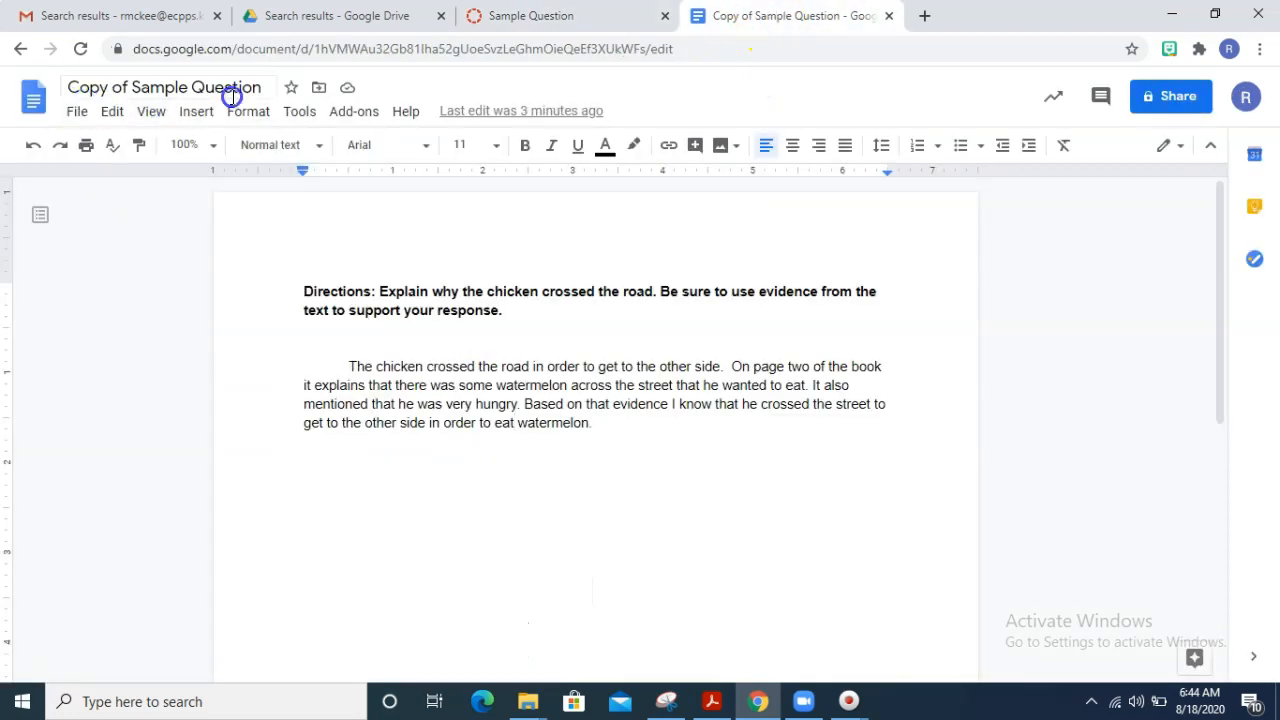
click(510, 18)
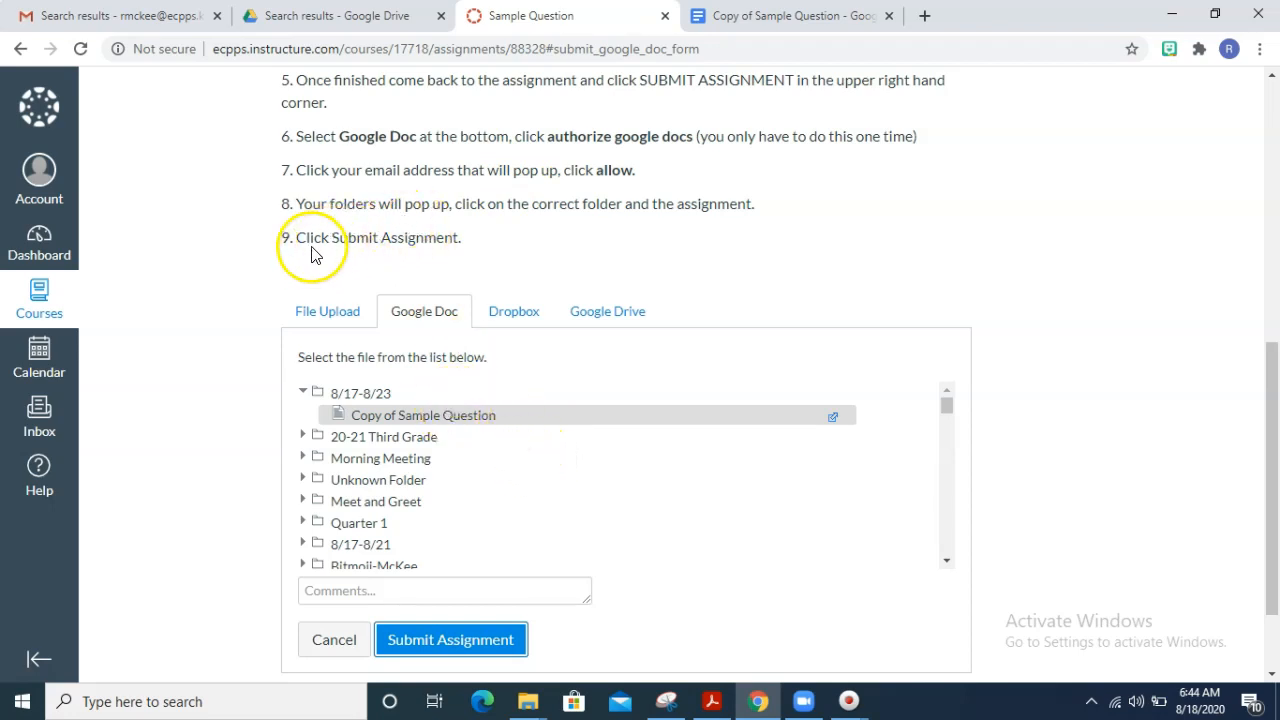
click(470, 641)
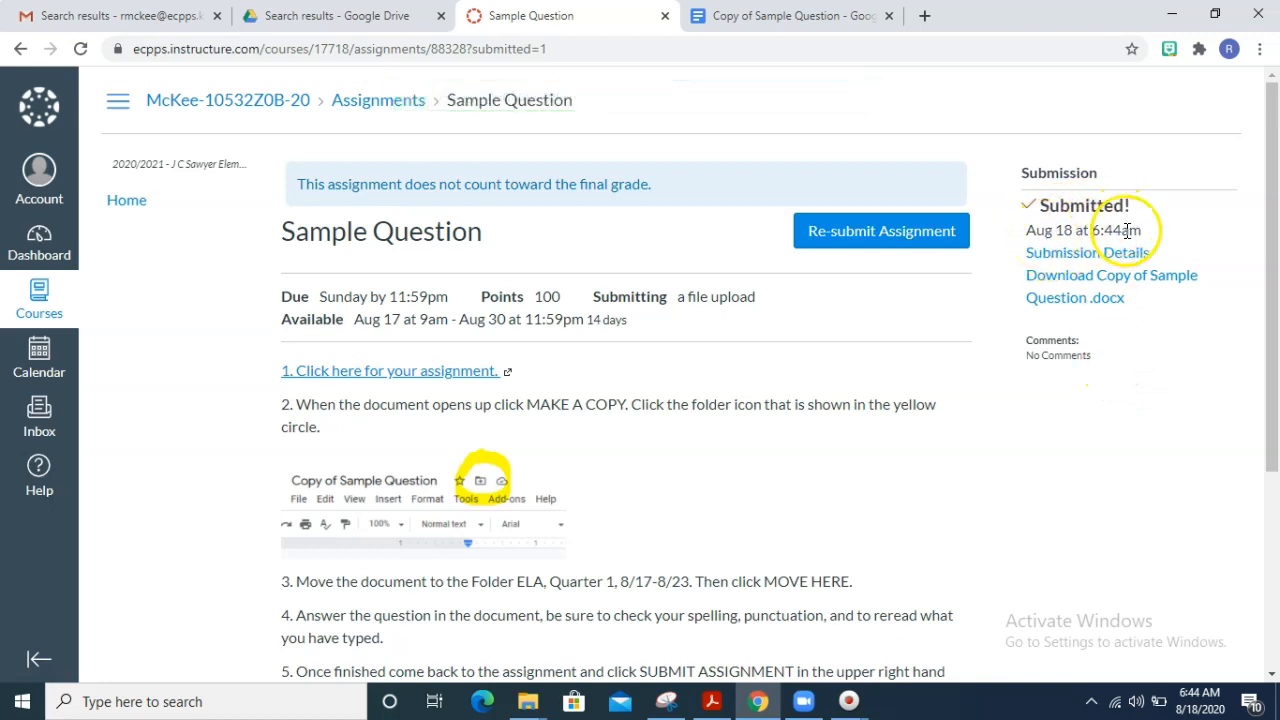
- Open the submission details for Sample Question and review the submitted file, grade and comment areas
click(1125, 262)
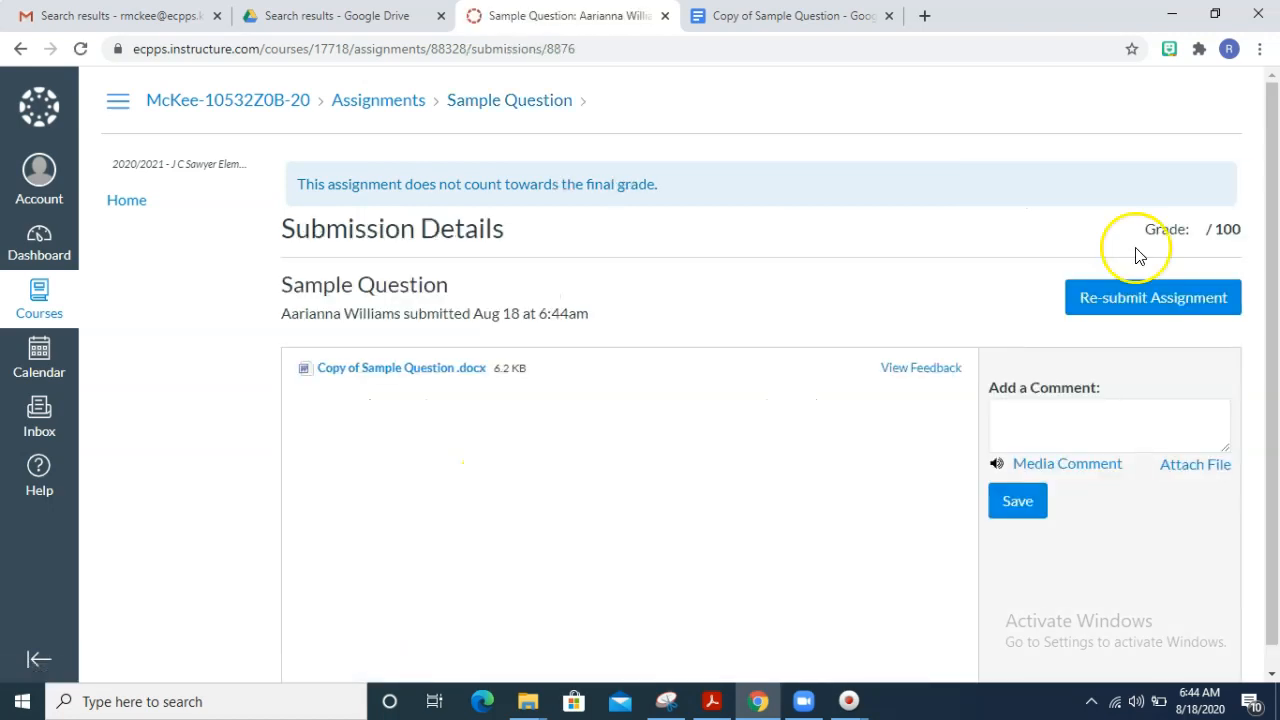
scroll(714, 517, down, 1)
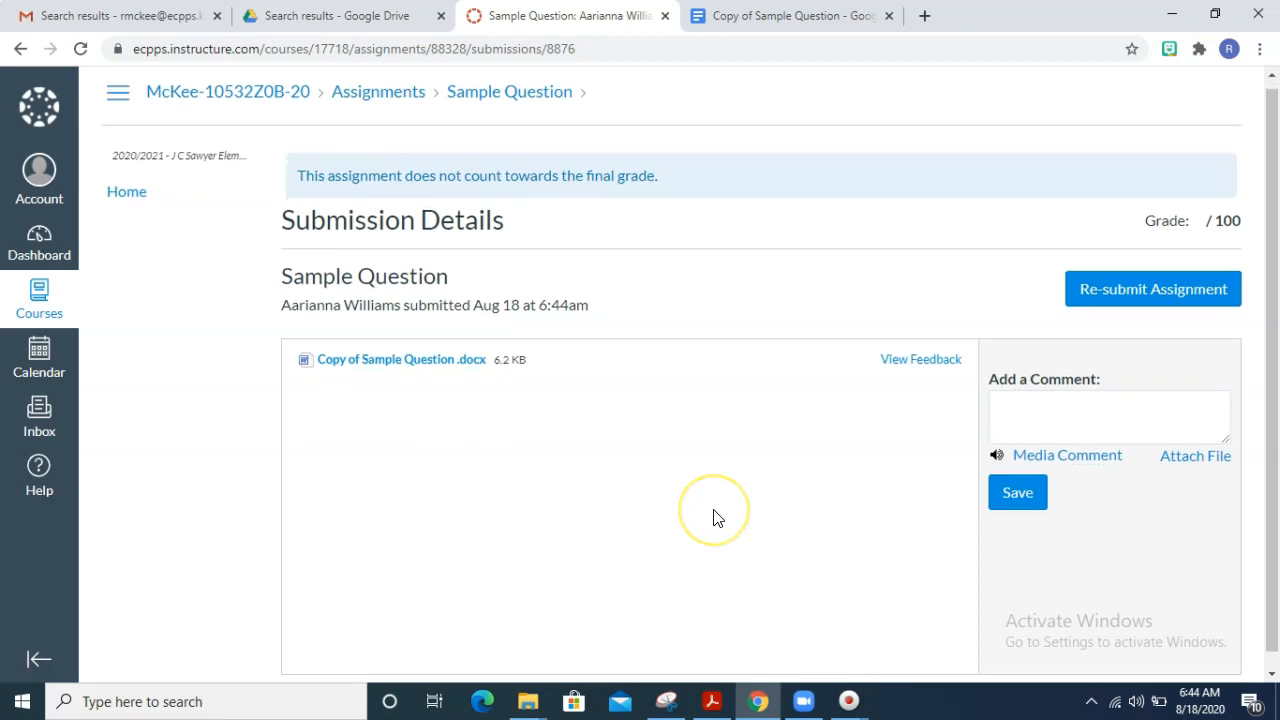
scroll(714, 517, down, 1)
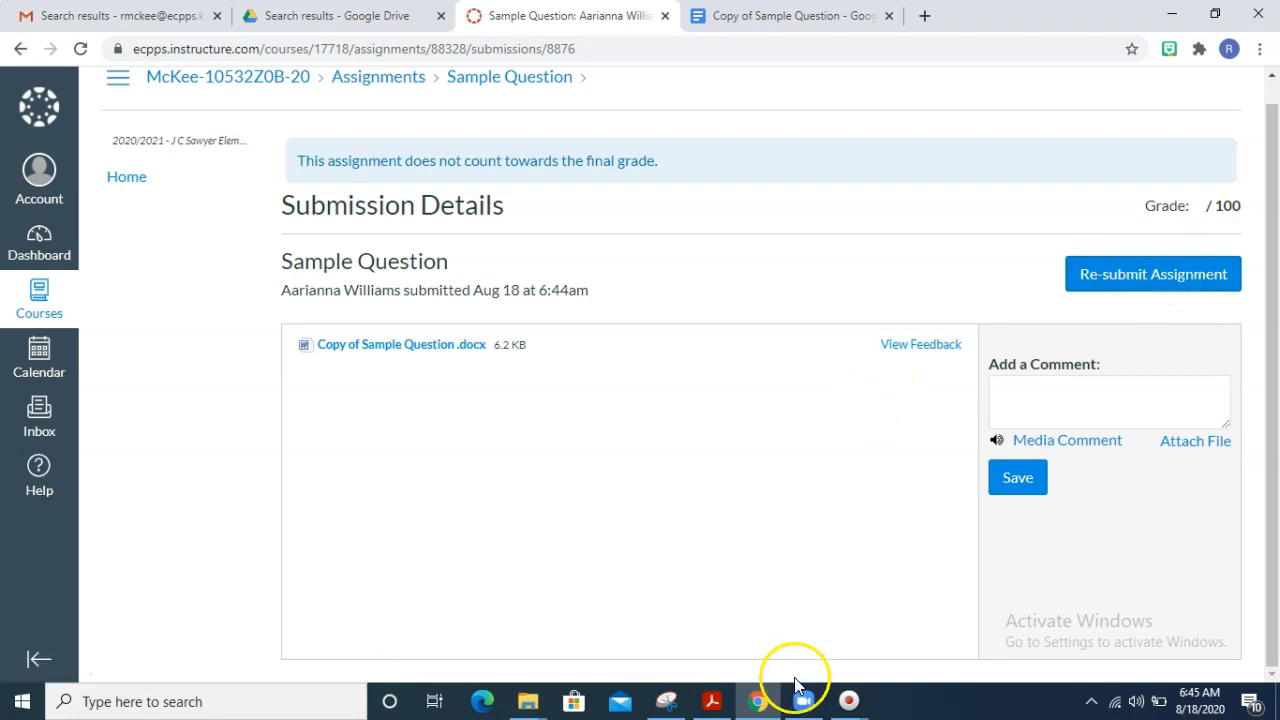
click(851, 695)
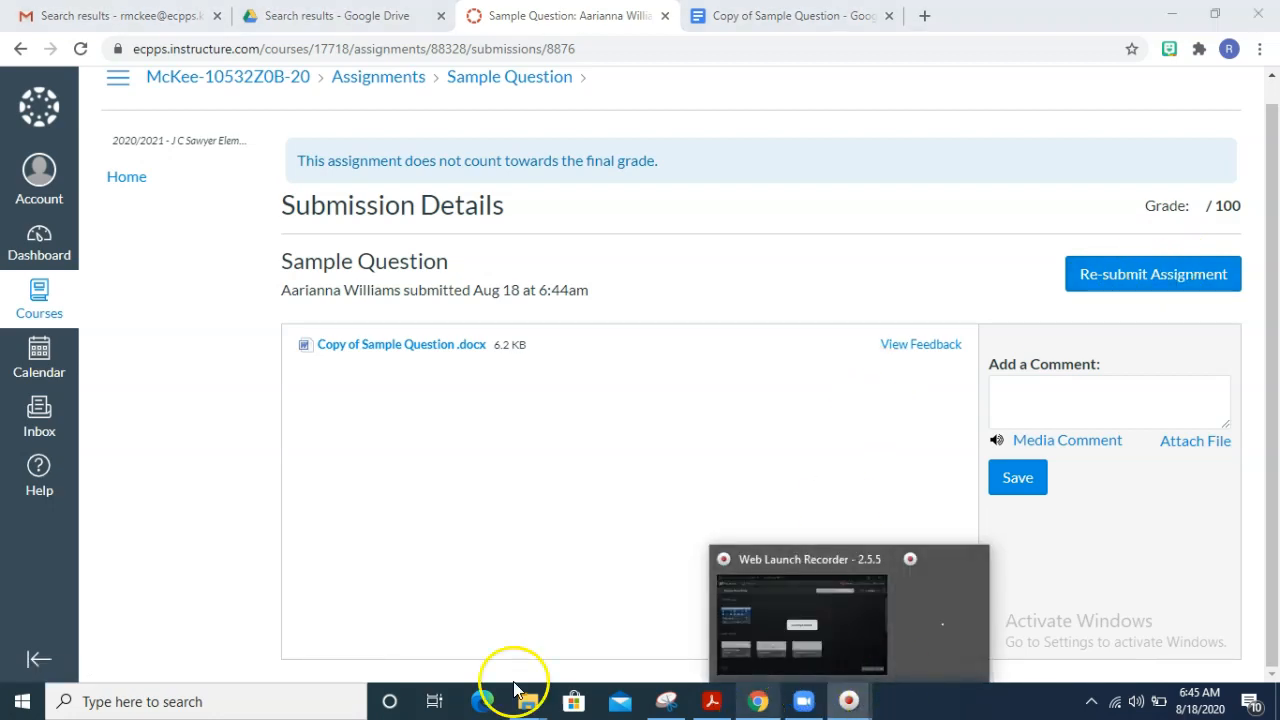